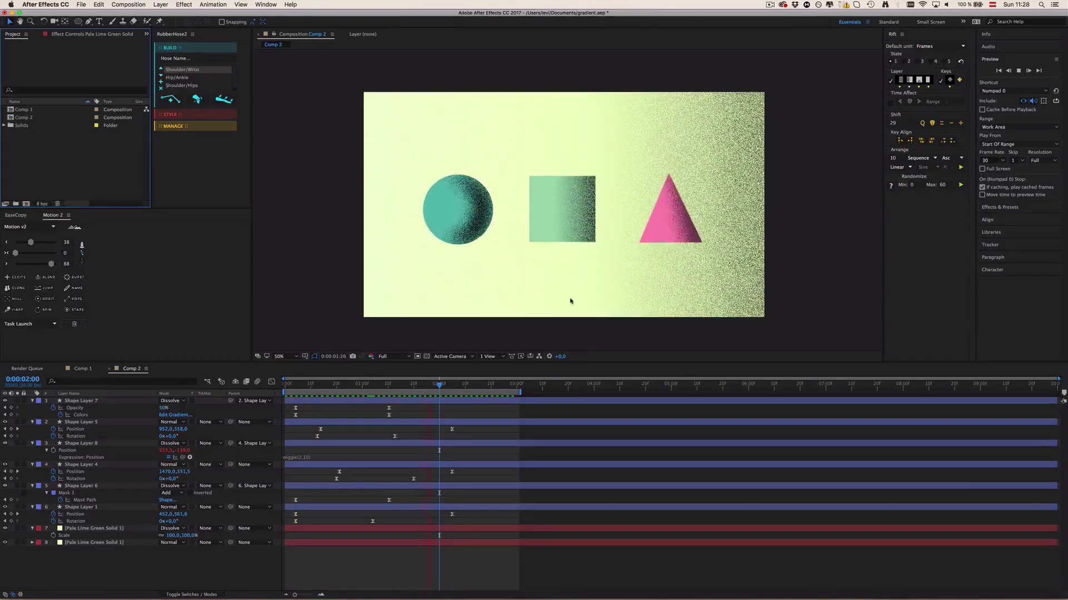
# Stop the preview and select the circle, triangle and square in Comp 2 one by one
pyautogui.press('space')
pyautogui.click(458, 210)
pyautogui.click(656, 213)
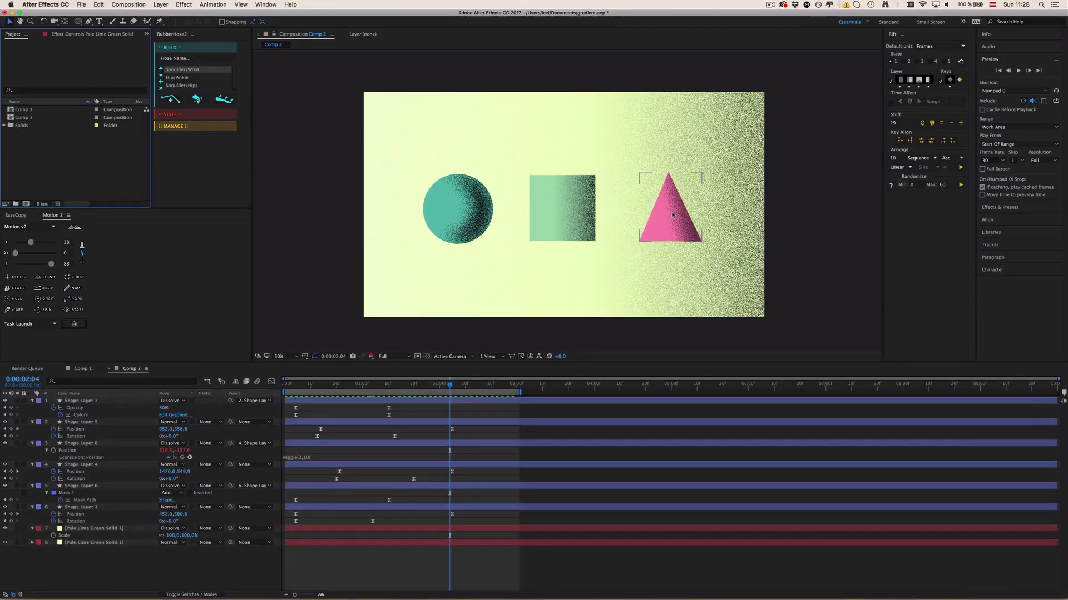
pyautogui.click(622, 219)
pyautogui.click(579, 219)
pyautogui.click(458, 210)
pyautogui.click(450, 547)
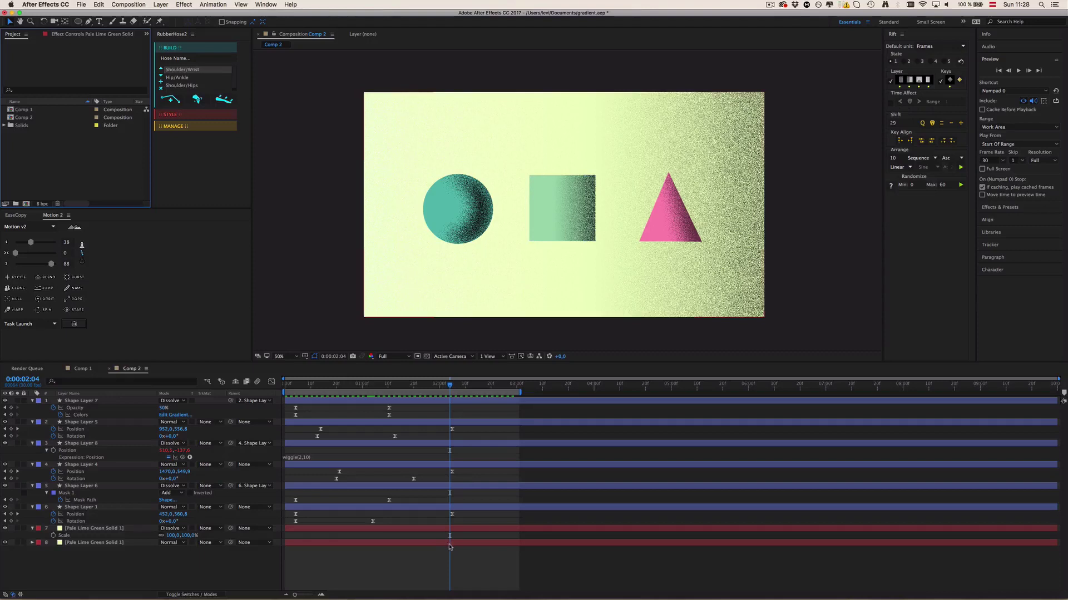
# Select the circle and triangle once more, then deselect and focus the timeline
pyautogui.click(481, 240)
pyautogui.click(662, 214)
pyautogui.click(617, 217)
pyautogui.click(477, 217)
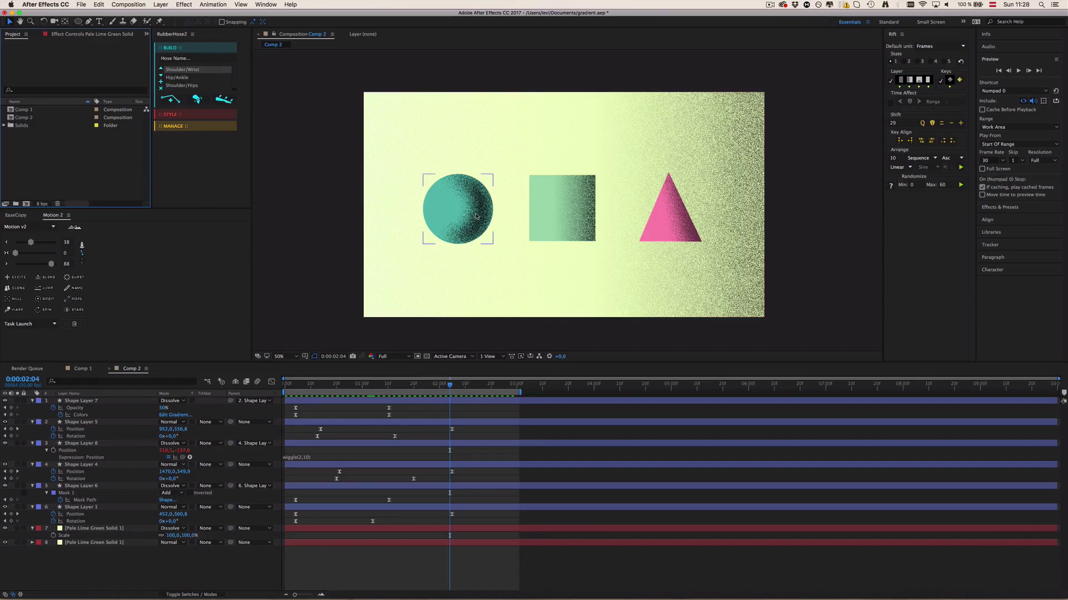
pyautogui.click(501, 289)
pyautogui.click(494, 557)
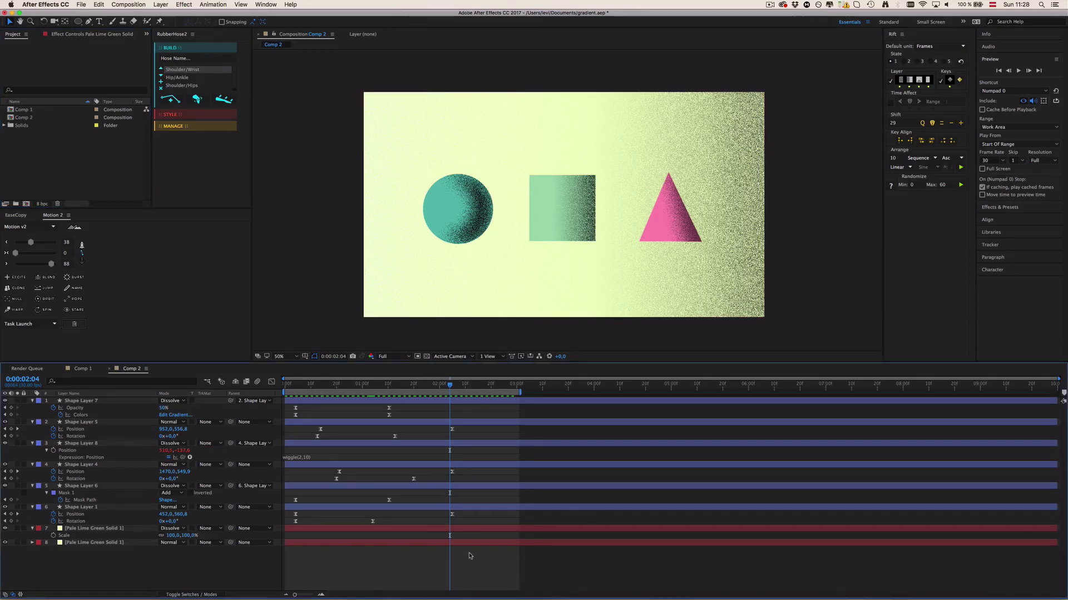
# Create a new 1920×1080 composition, Comp 3, with a white solid background
pyautogui.press('super+n')
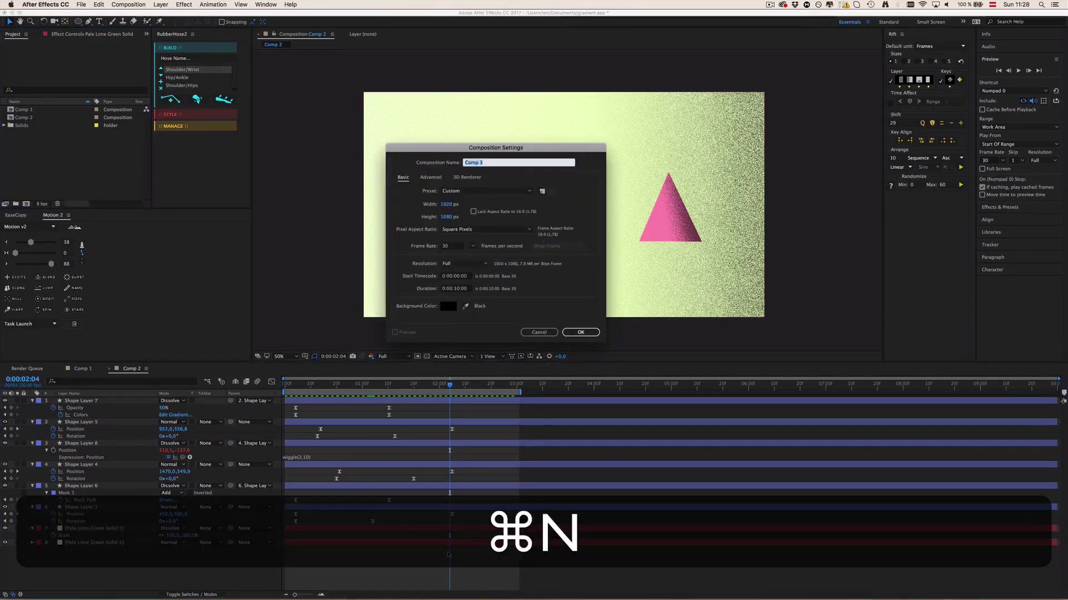
pyautogui.click(581, 332)
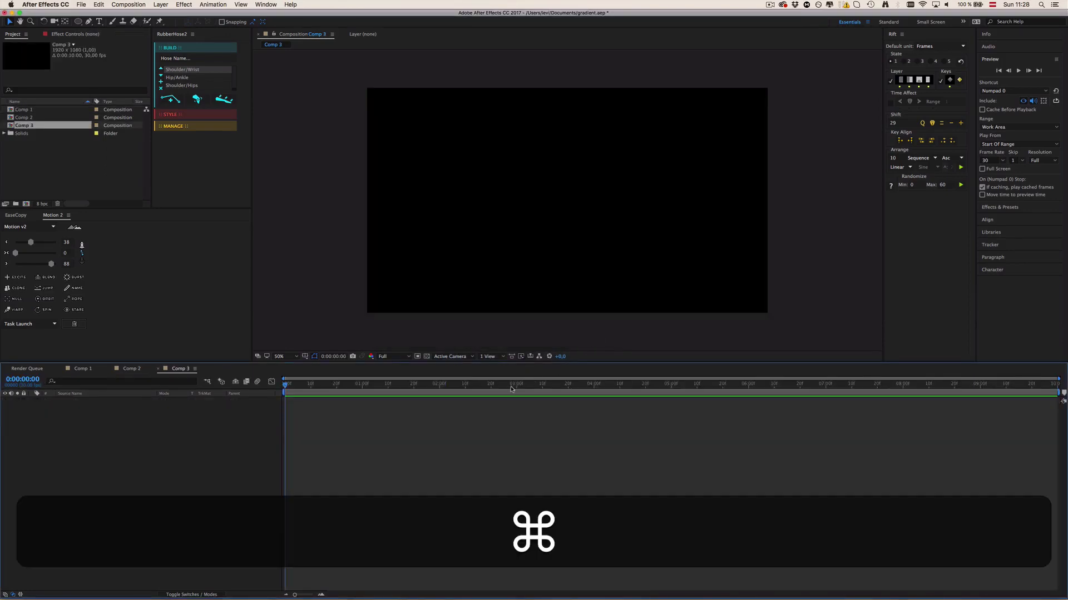
pyautogui.press('super+y')
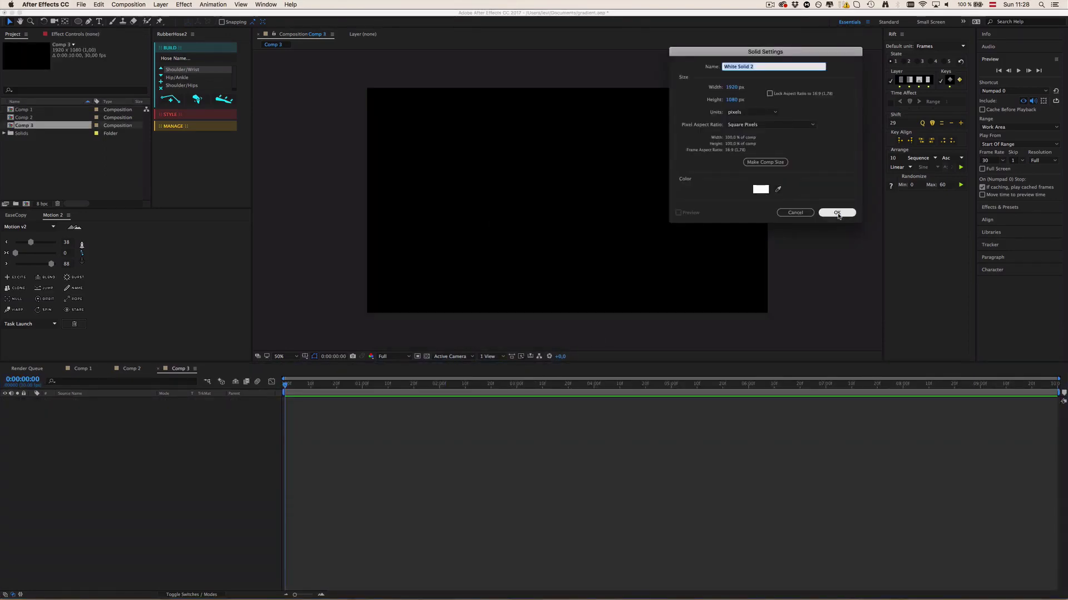
pyautogui.click(829, 211)
pyautogui.click(360, 431)
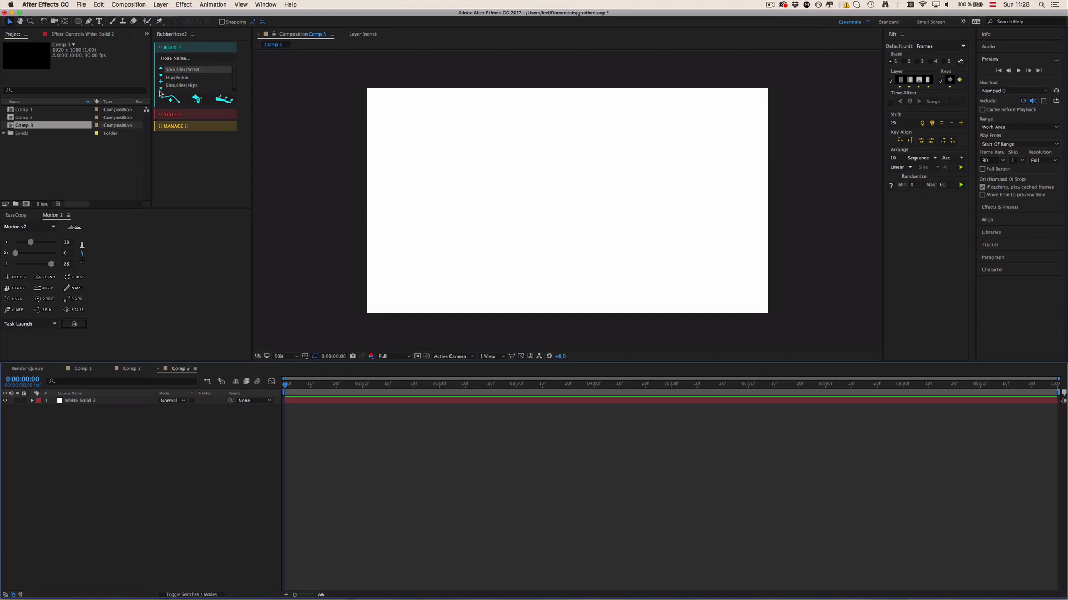
# Draw a circle at the composition centre with a light blue fill
pyautogui.press('q')
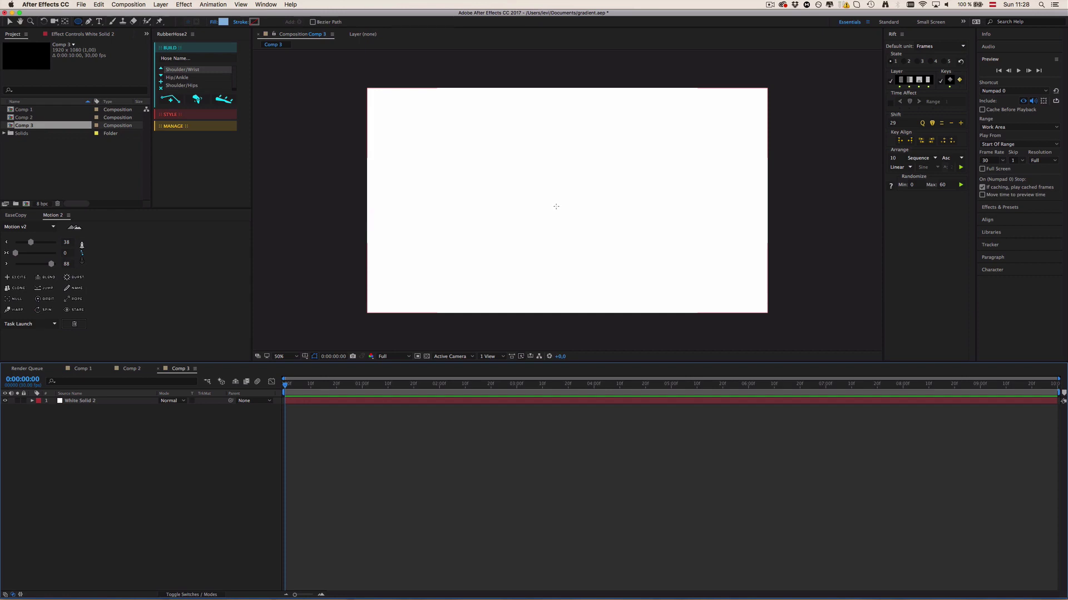
pyautogui.moveTo(551, 197); pyautogui.dragTo(589, 227)
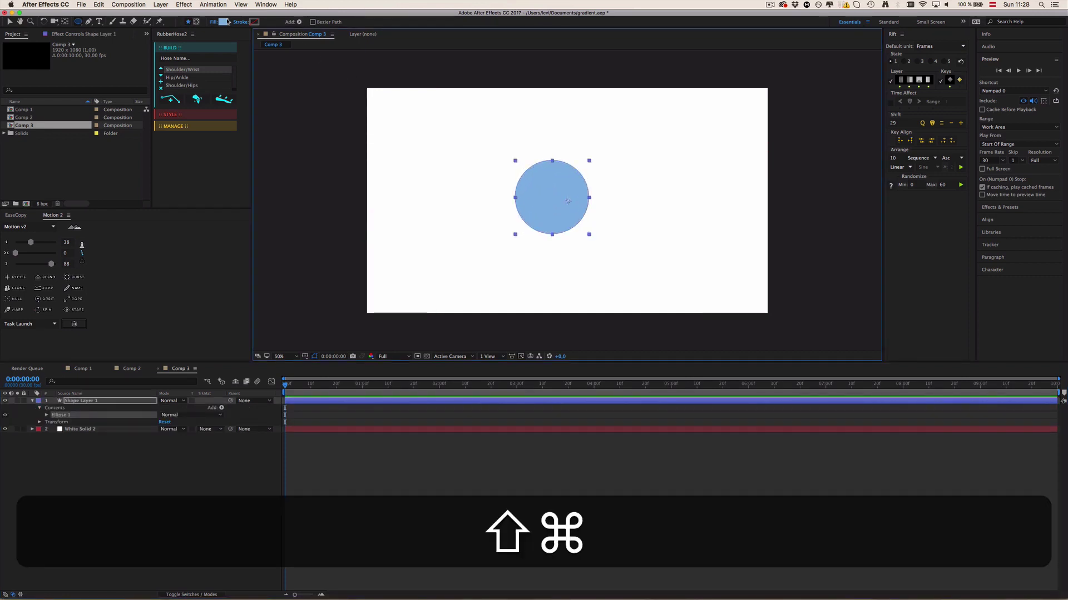
pyautogui.click(223, 21)
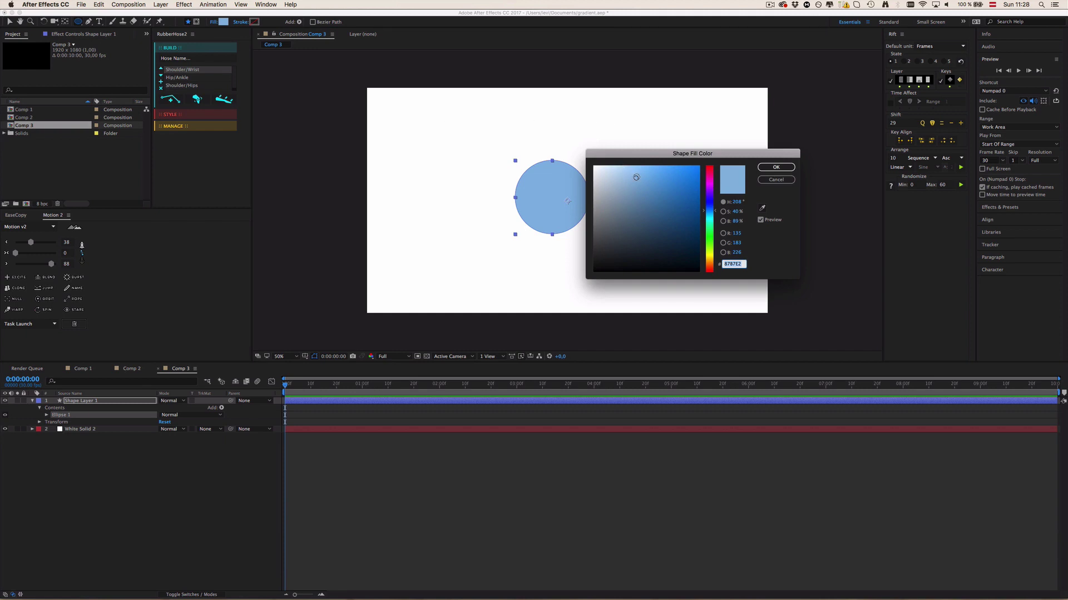
pyautogui.press('Return')
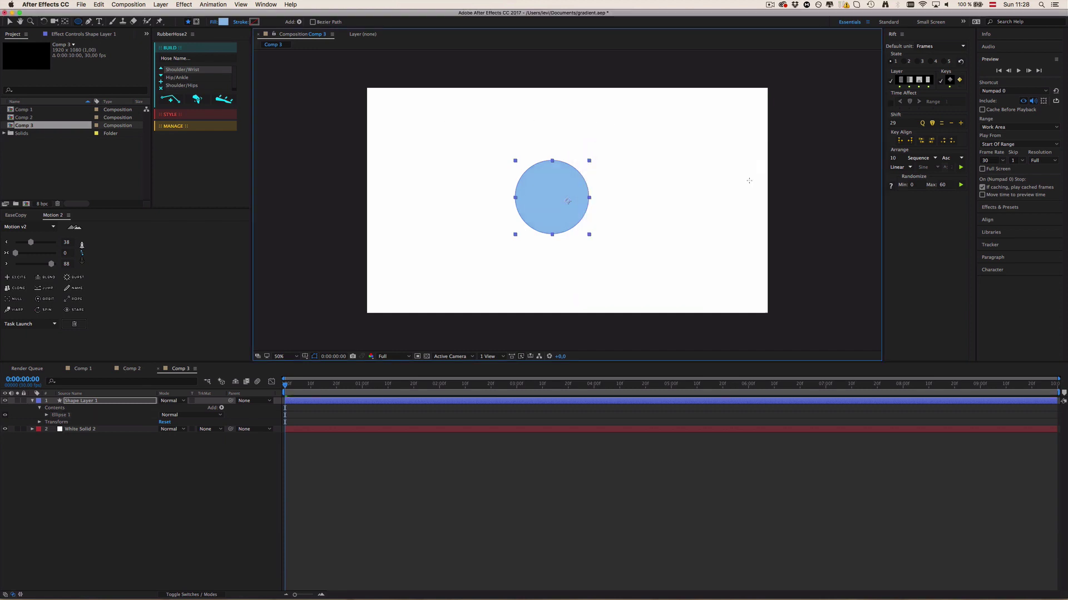
pyautogui.click(340, 507)
pyautogui.click(109, 404)
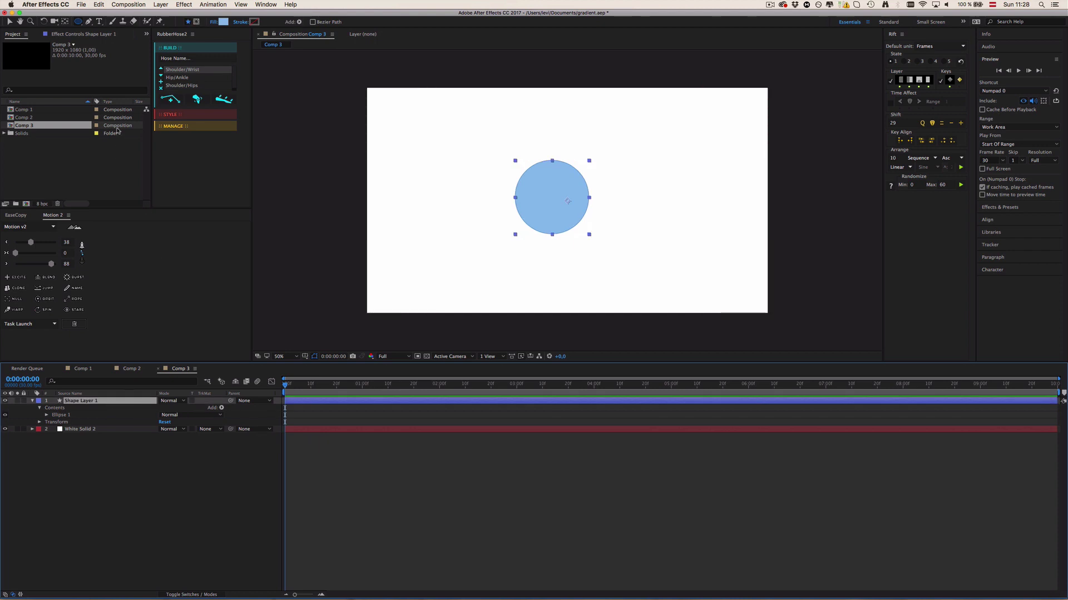
# Try the anchor point tool, return to the Selection tool and reselect Shape Layer 1
pyautogui.press('y')
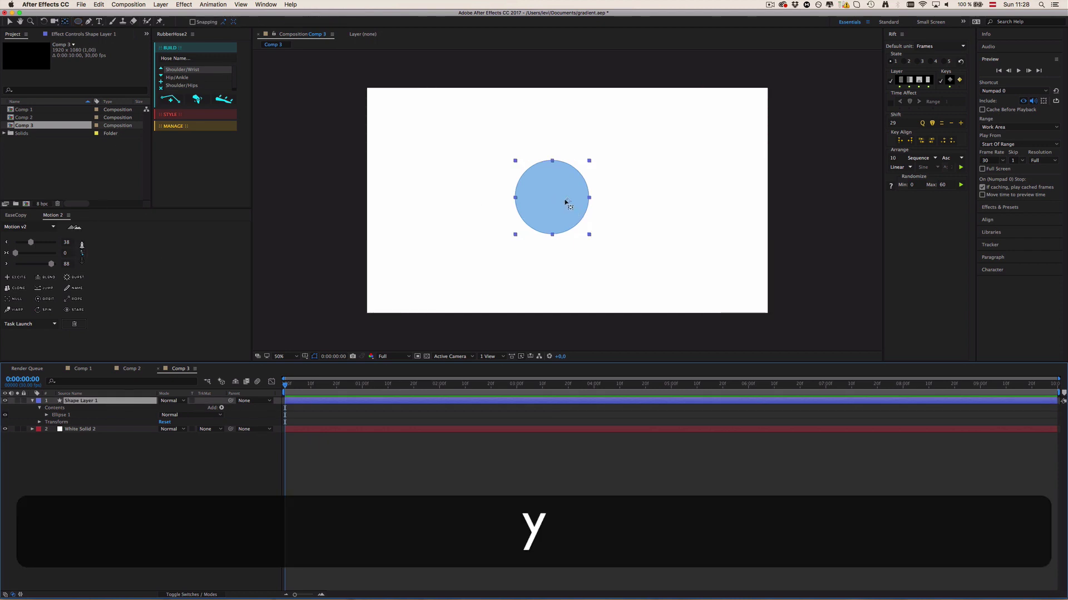
pyautogui.press('super+y')
pyautogui.press('v')
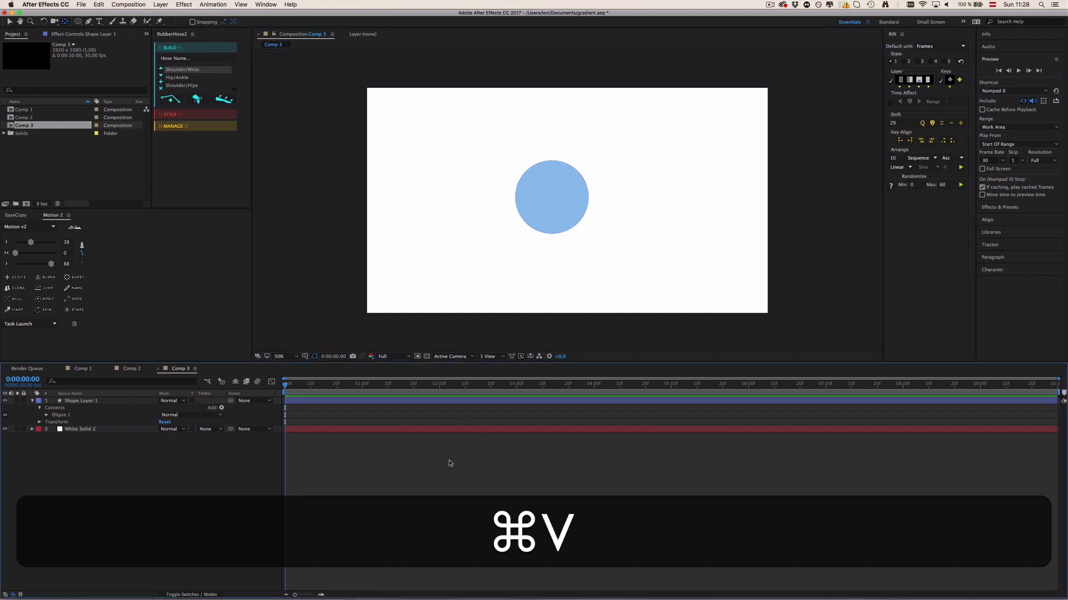
pyautogui.click(301, 402)
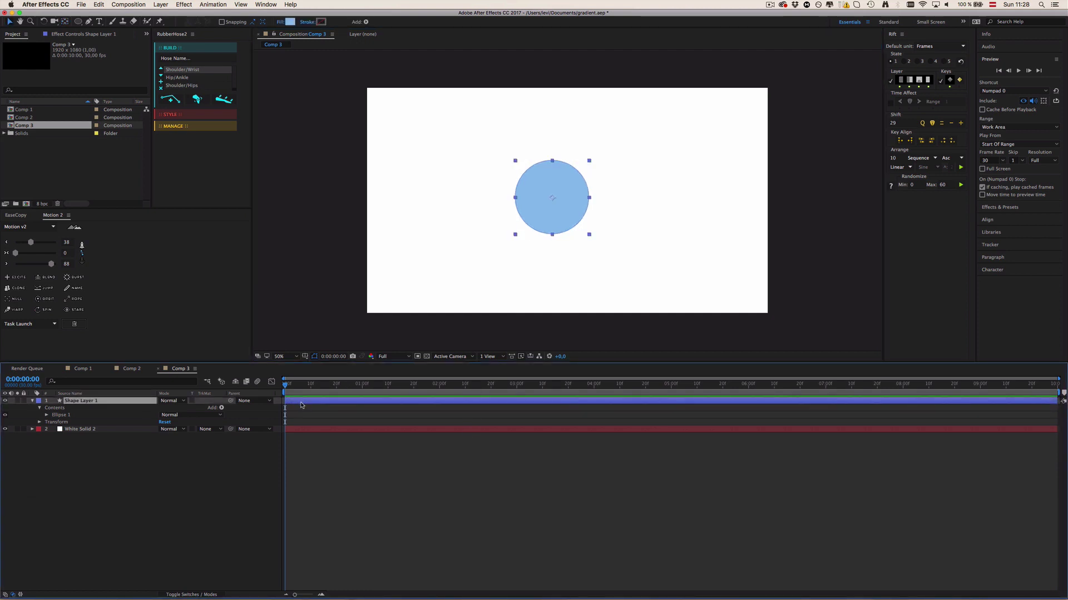
# Duplicate the circle and add a Gradient Overlay layer style to the copy
pyautogui.press('super+d')
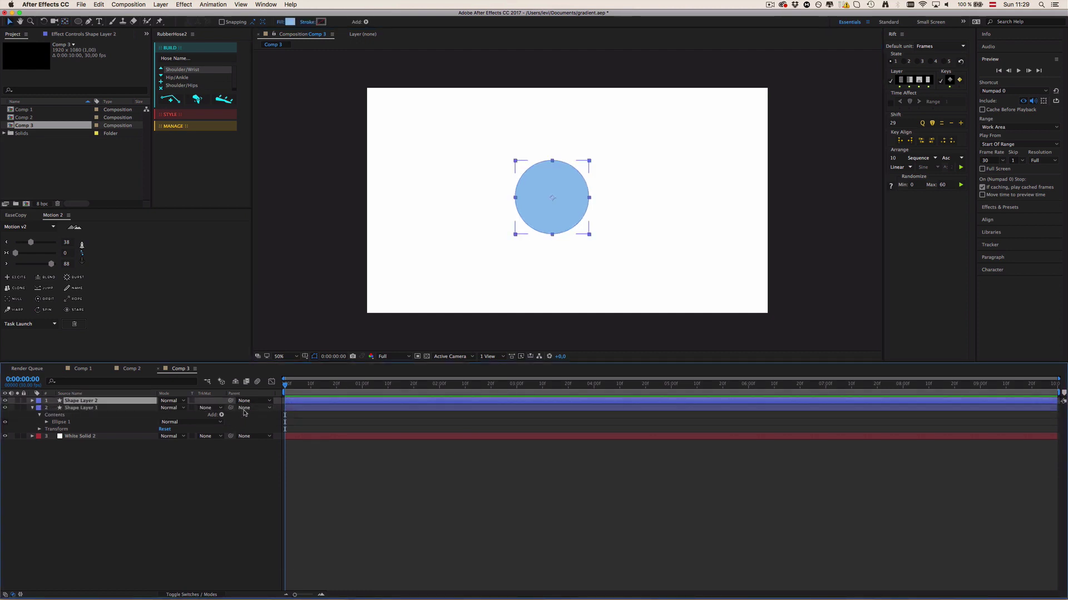
pyautogui.click(184, 5)
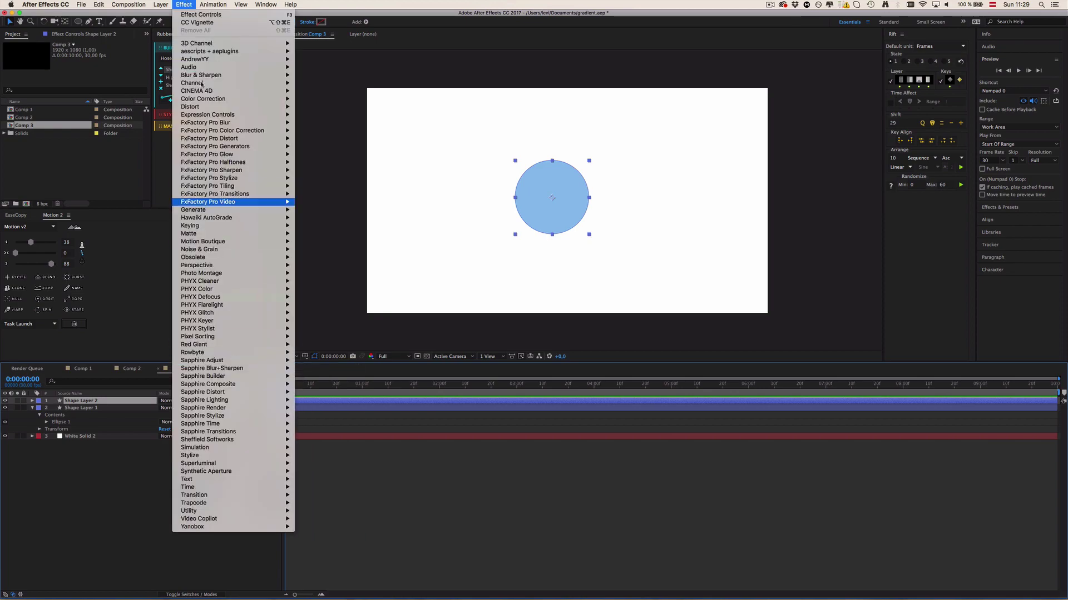
pyautogui.moveTo(160, 4)
pyautogui.moveTo(182, 195)
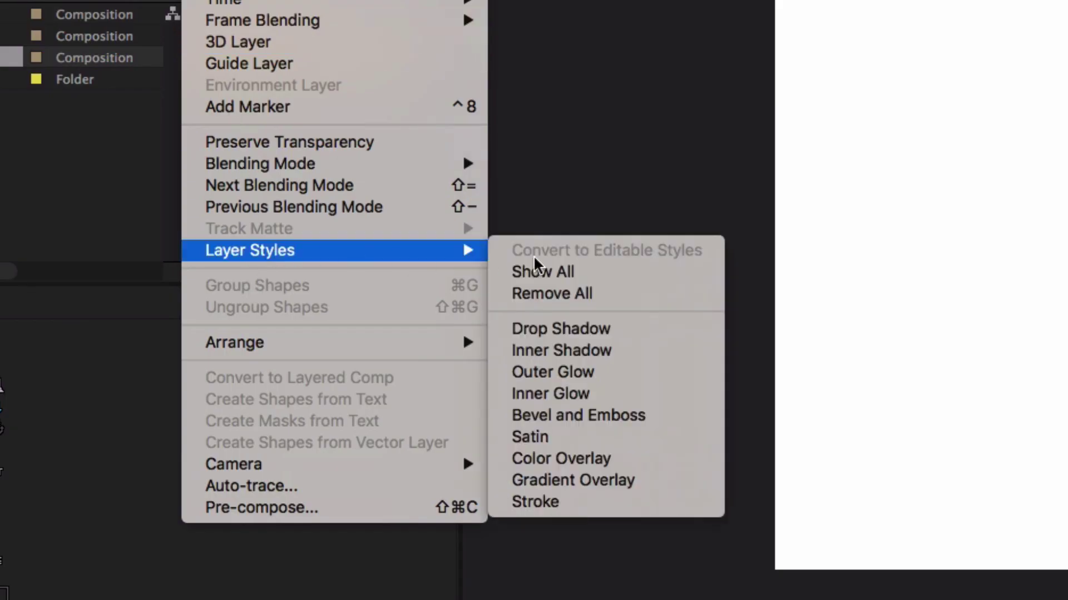
pyautogui.click(591, 479)
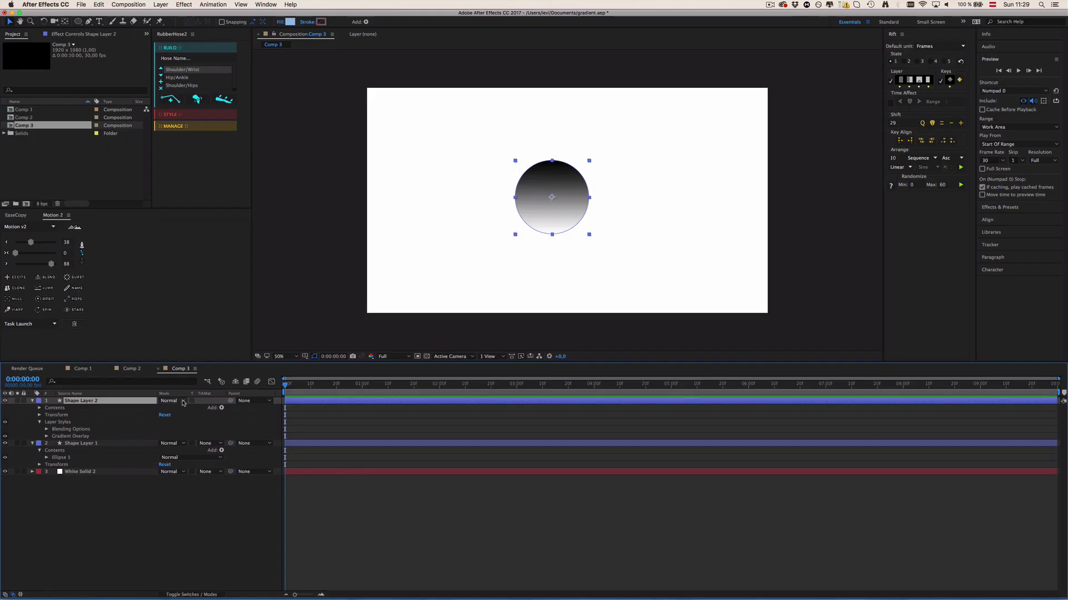
# Set Shape Layer 2 to Dissolve blending and lower its opacity
pyautogui.click(183, 401)
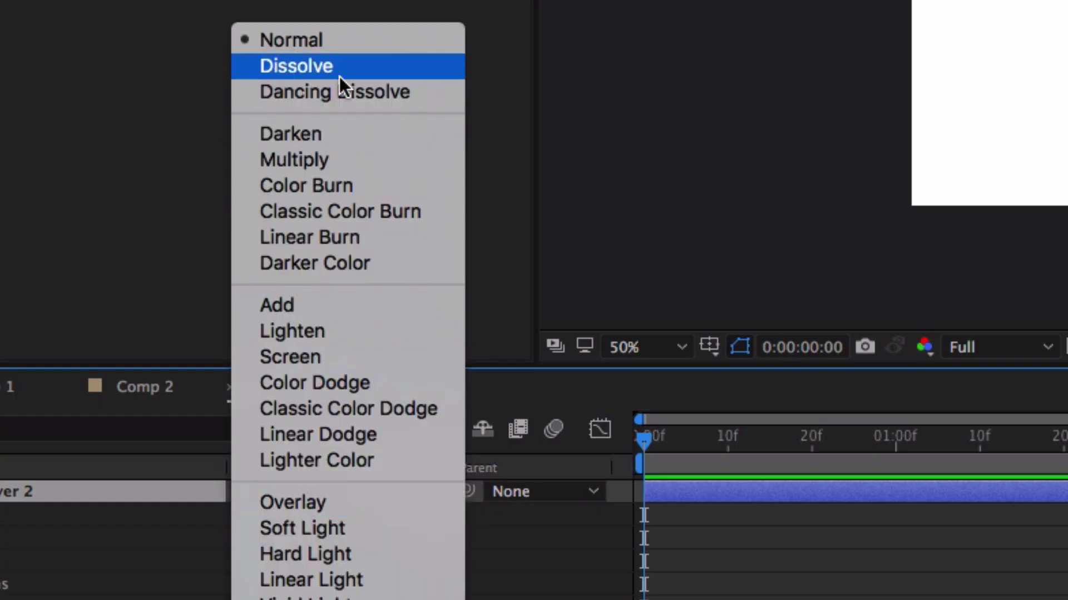
pyautogui.click(340, 73)
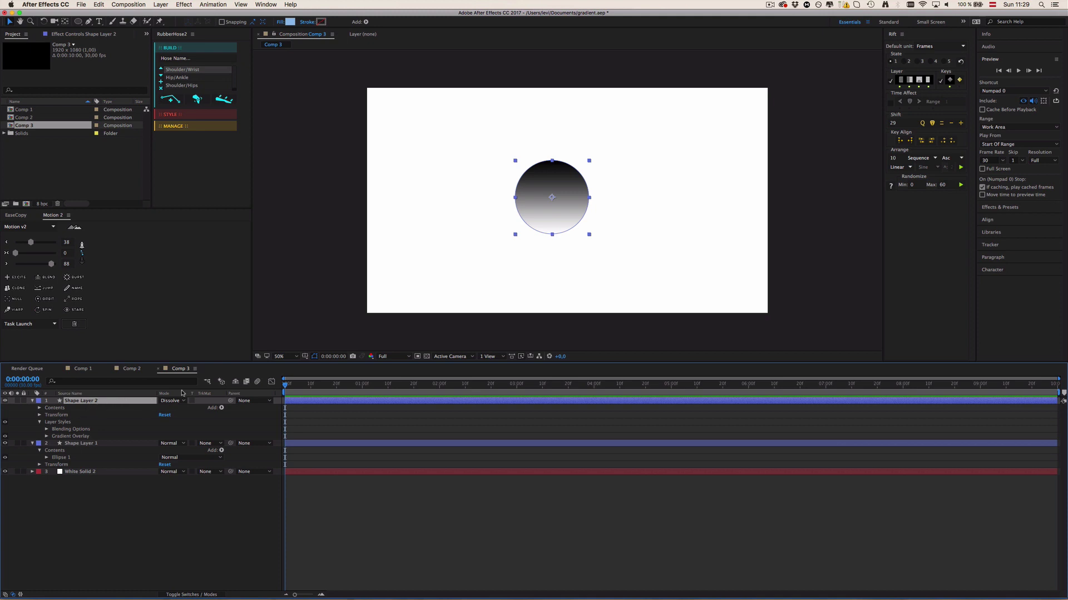
pyautogui.press('t')
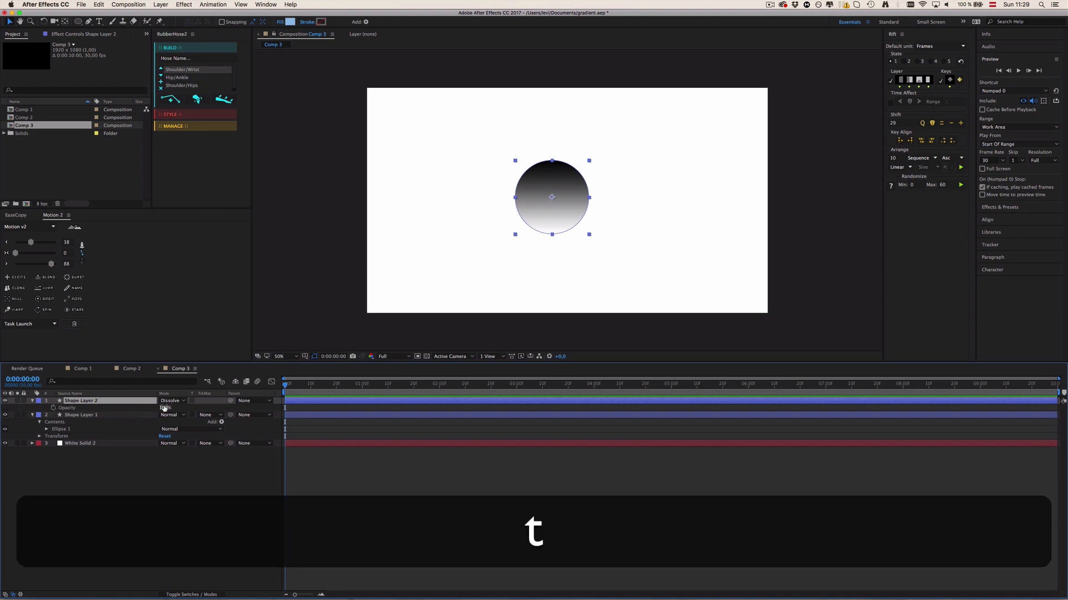
pyautogui.moveTo(162, 408); pyautogui.dragTo(146, 407)
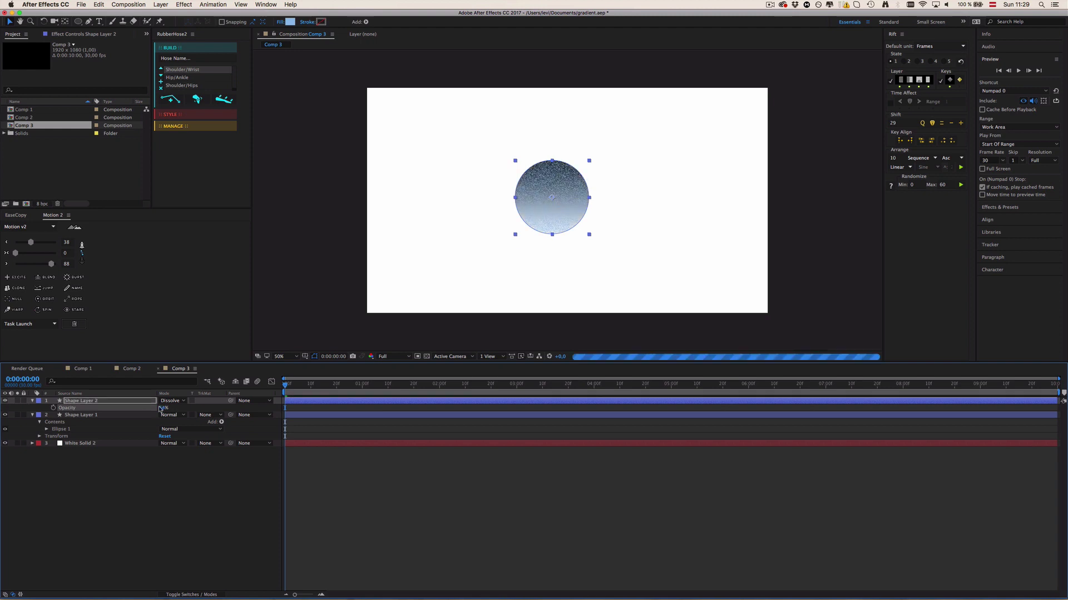
pyautogui.click(163, 408)
# Set the copy's opacity to 40% and reveal its Gradient Overlay settings
pyautogui.write('40')
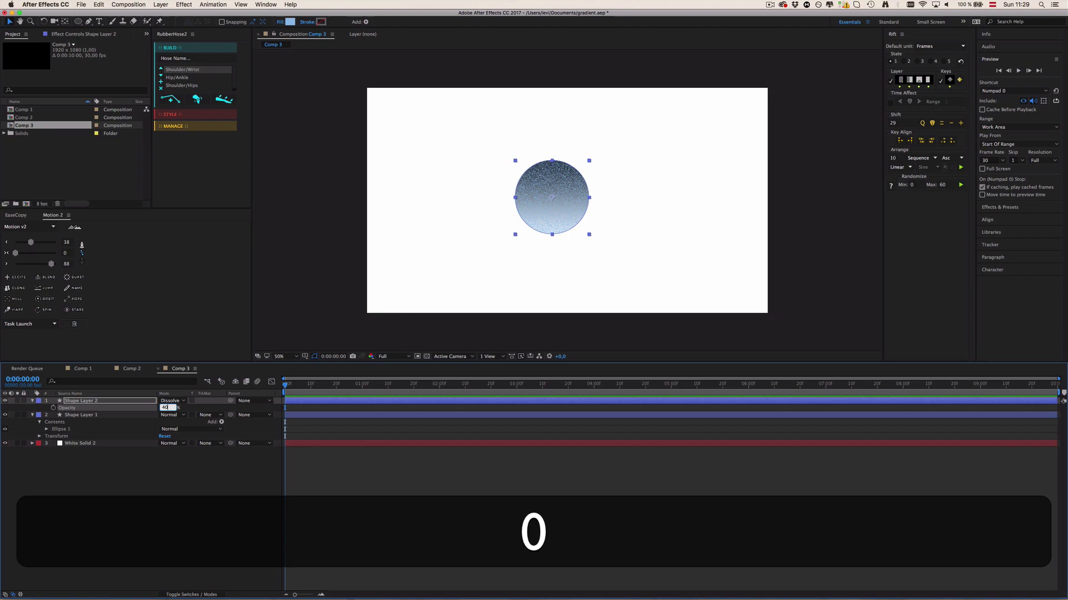
pyautogui.press('Return')
pyautogui.click(141, 432)
pyautogui.click(51, 405)
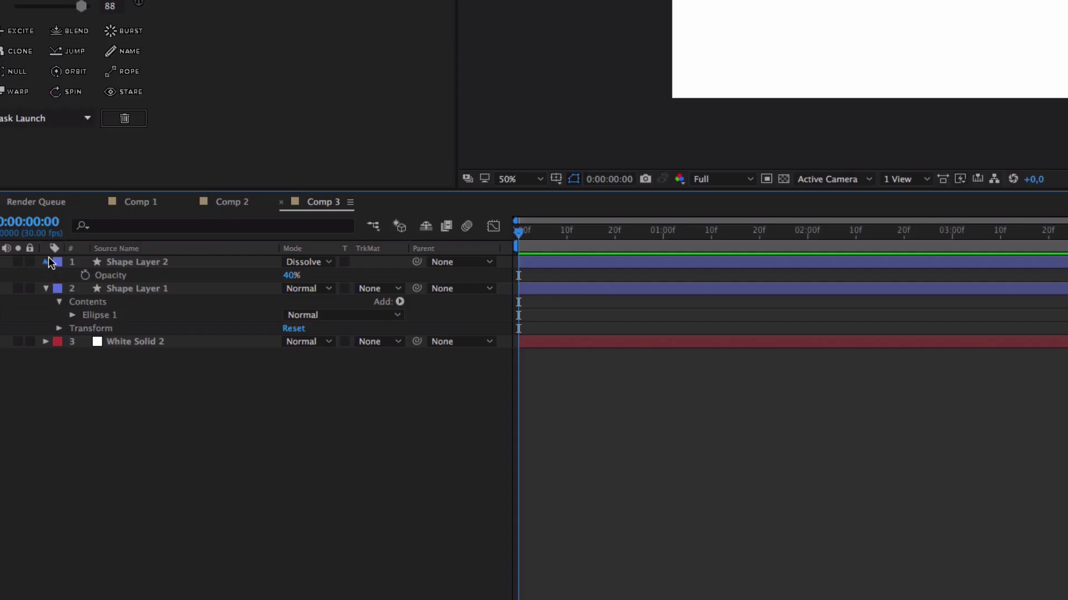
pyautogui.click(32, 401)
pyautogui.click(32, 401)
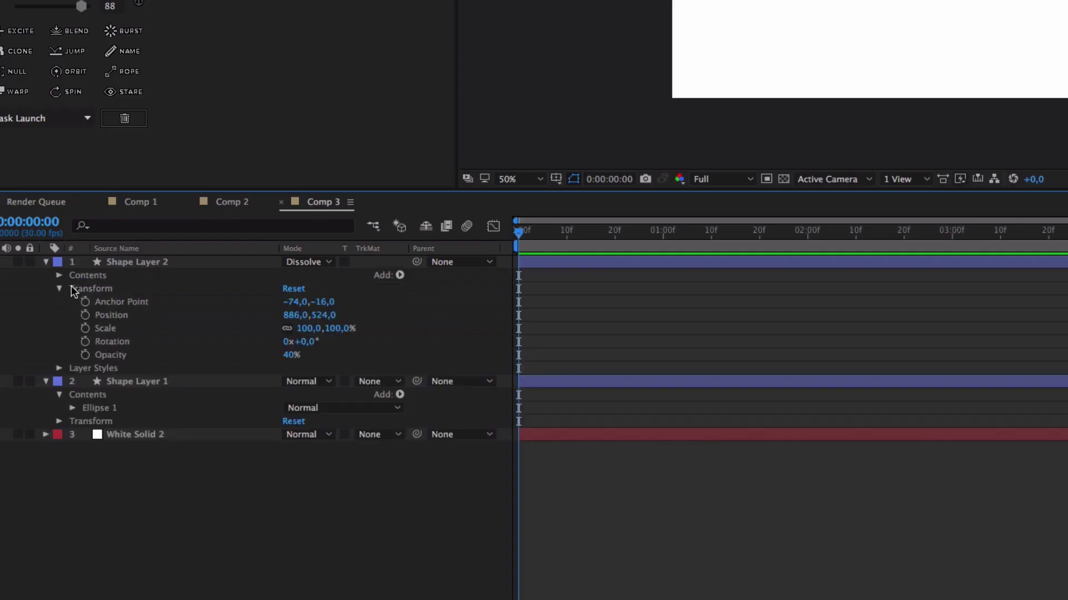
pyautogui.click(59, 368)
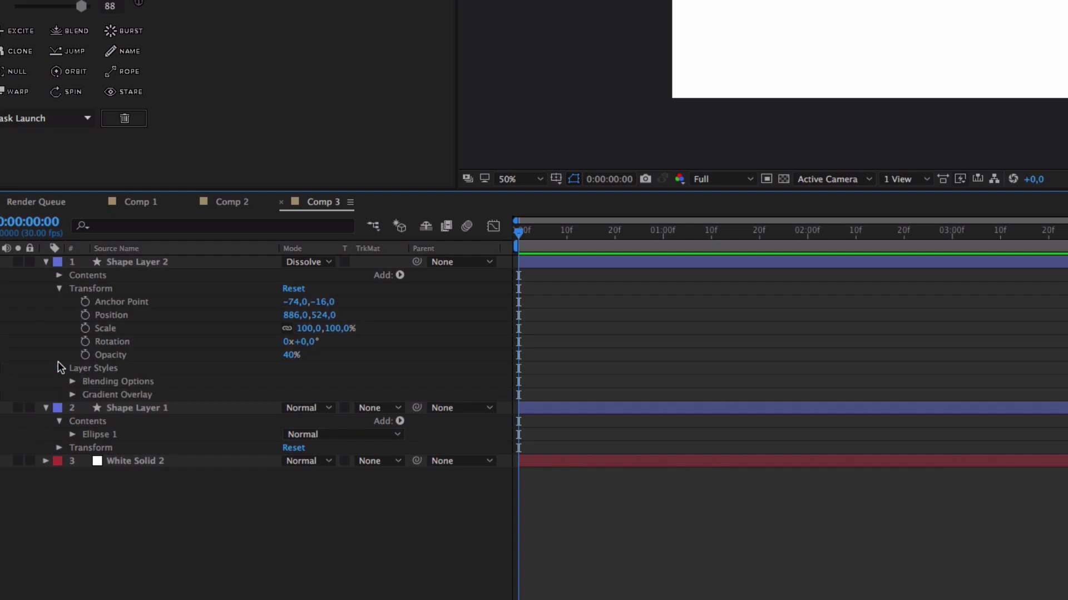
pyautogui.click(72, 395)
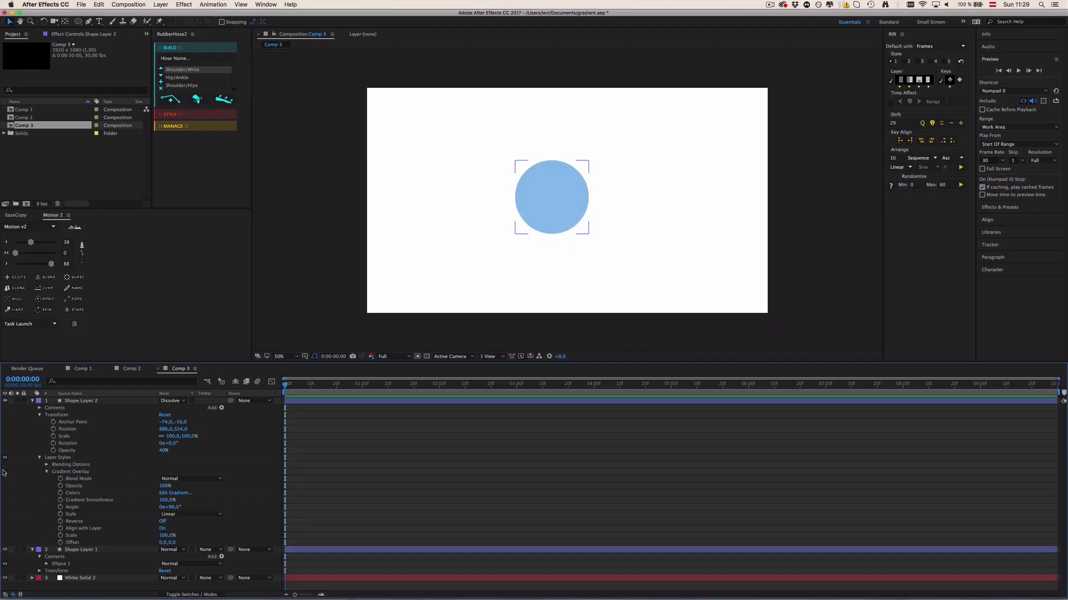
# Make the gradient's left stop the circle's light blue, sampled with the eyedropper
pyautogui.click(177, 493)
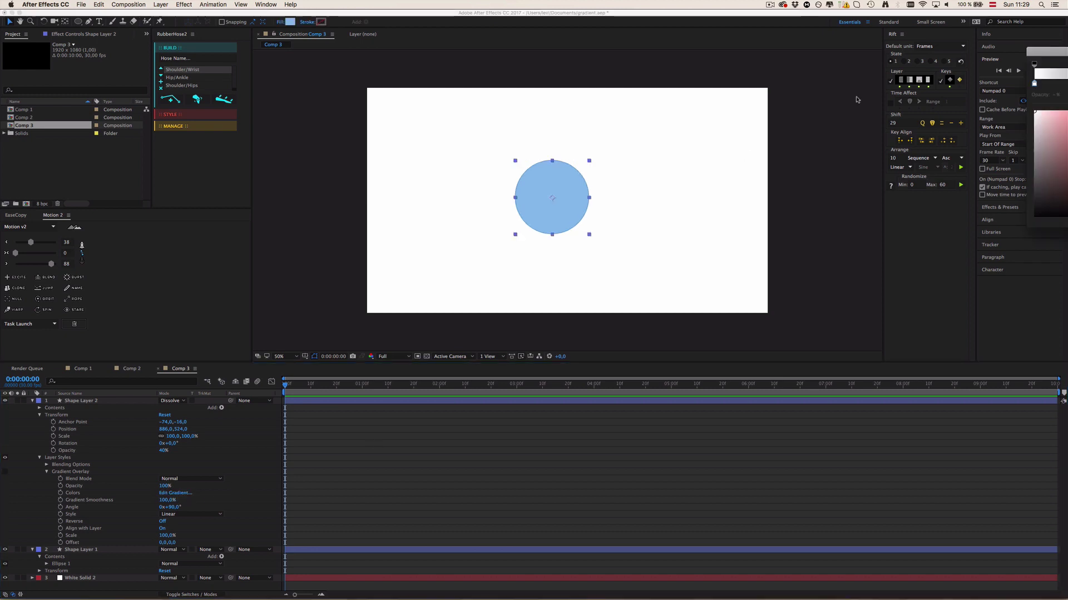
pyautogui.moveTo(1043, 50); pyautogui.dragTo(516, 260)
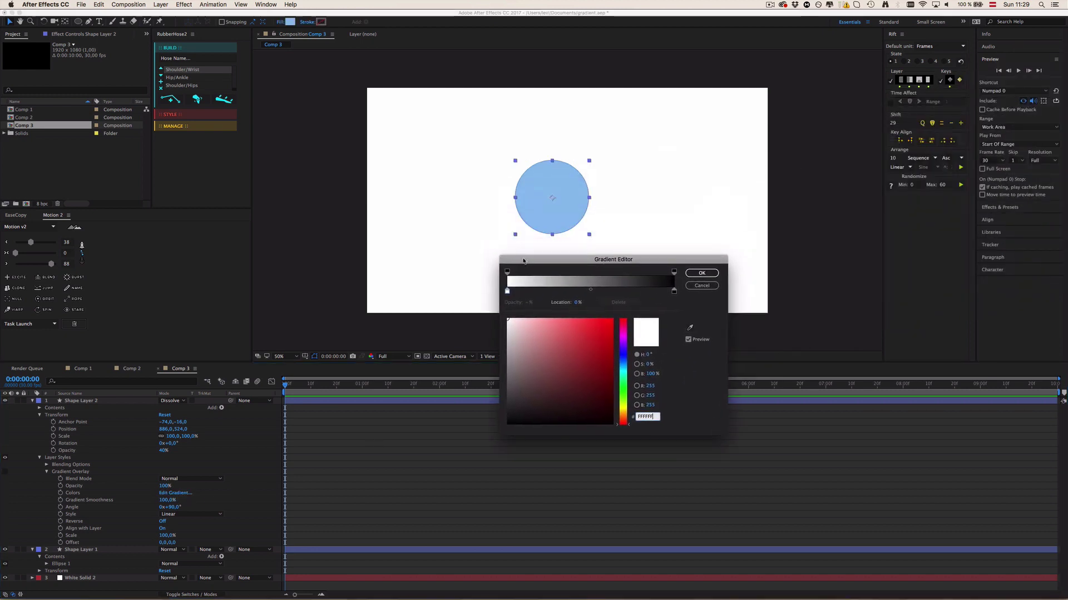
pyautogui.click(506, 291)
pyautogui.click(689, 328)
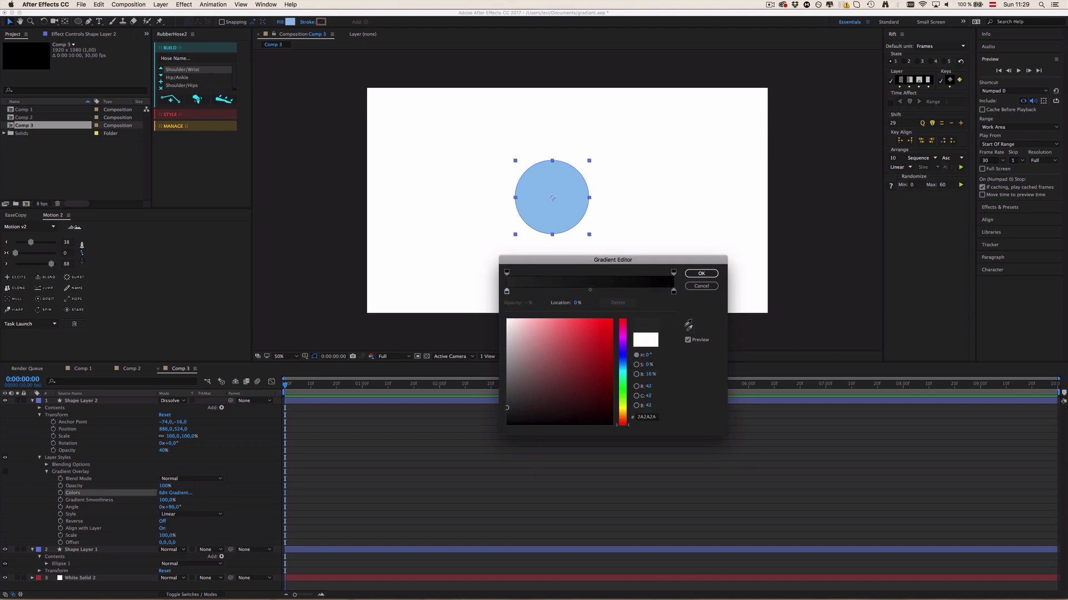
pyautogui.click(566, 208)
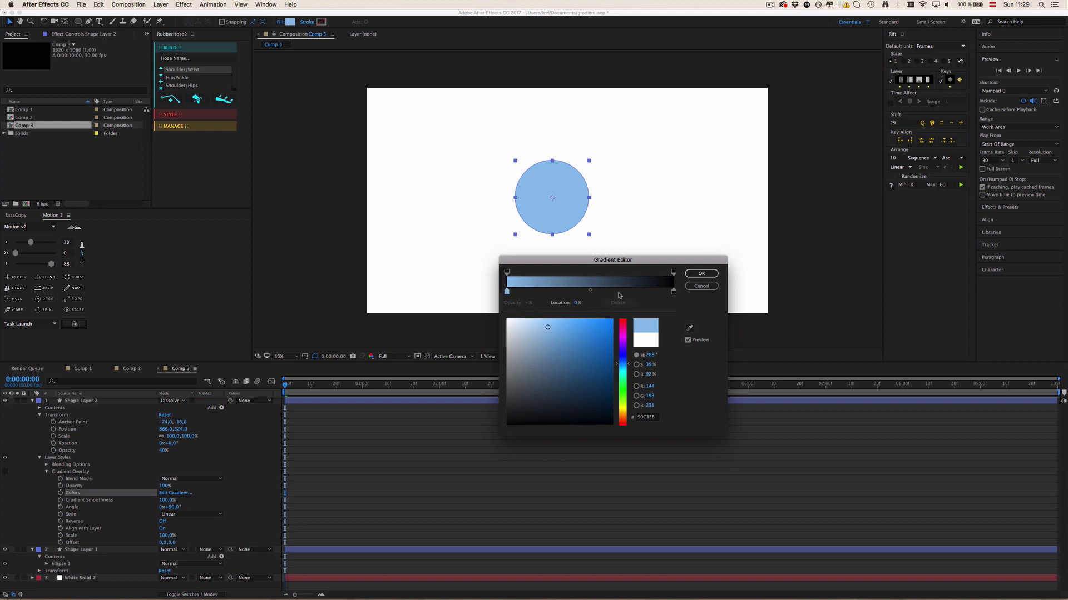
pyautogui.click(699, 273)
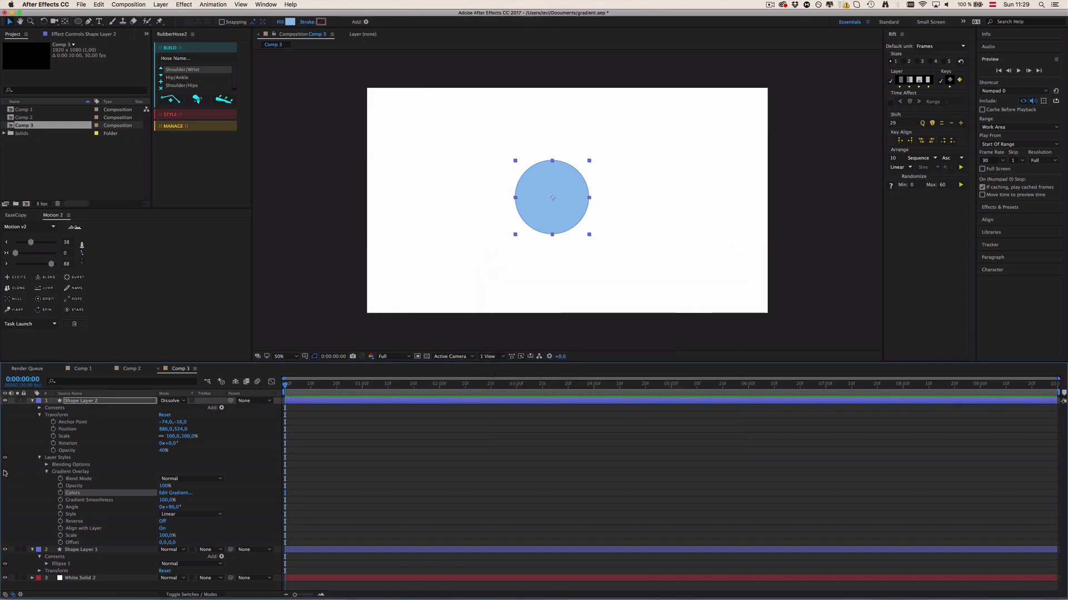
# Set the Gradient Overlay angle to 0° so the fade runs horizontally
pyautogui.click(326, 452)
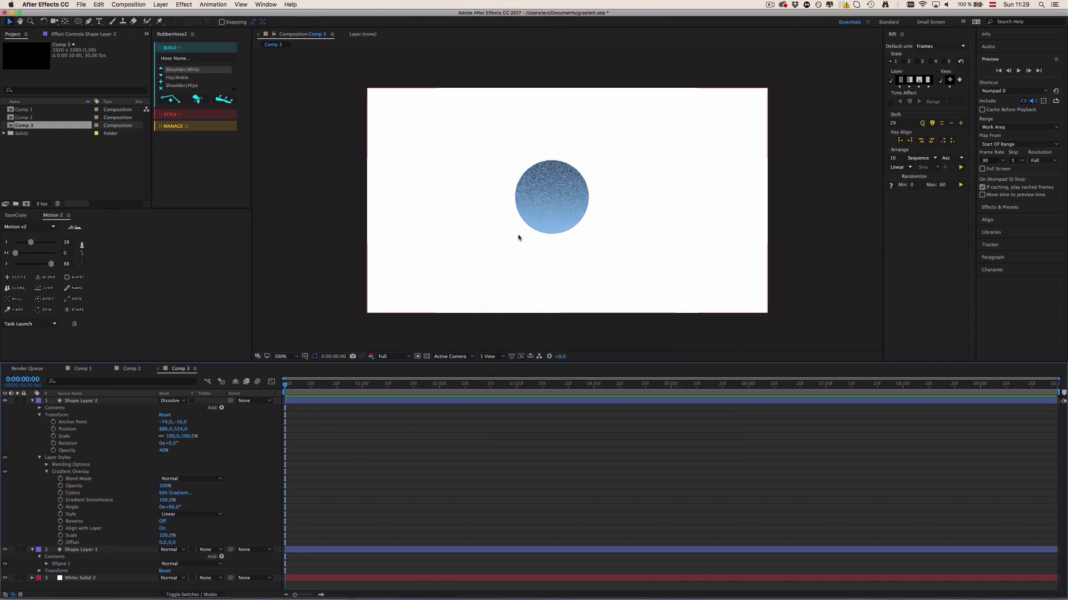
pyautogui.press('.')
pyautogui.press(',')
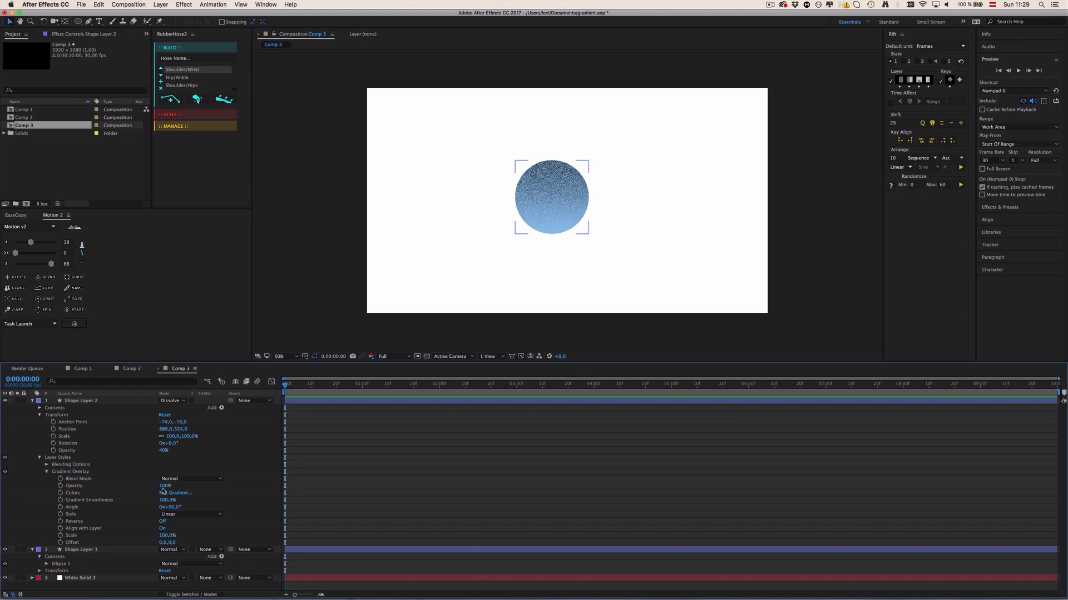
pyautogui.click(174, 506)
pyautogui.write('0')
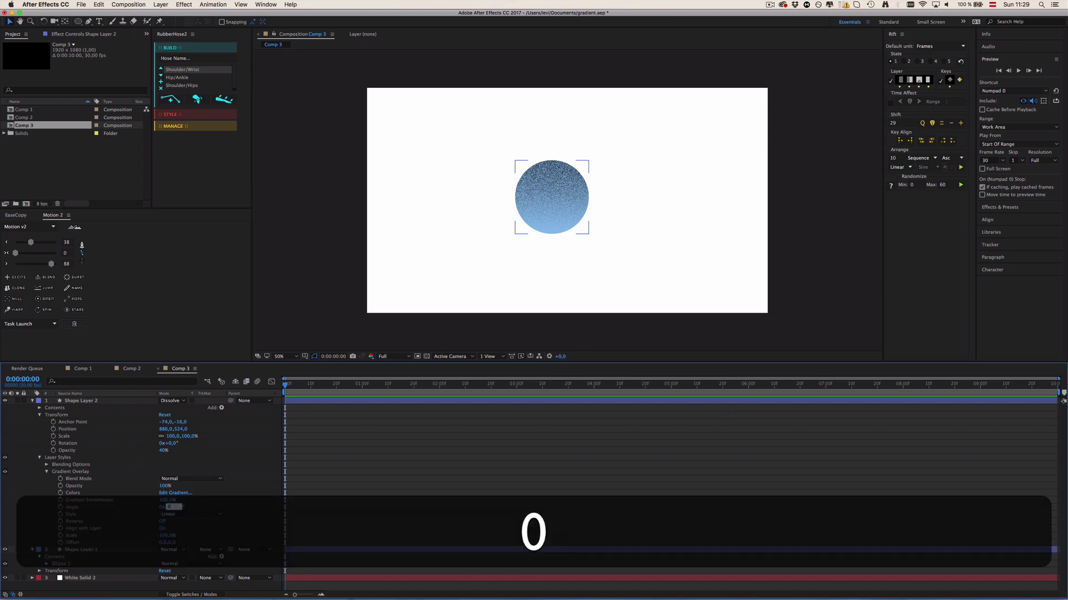
pyautogui.press('Return')
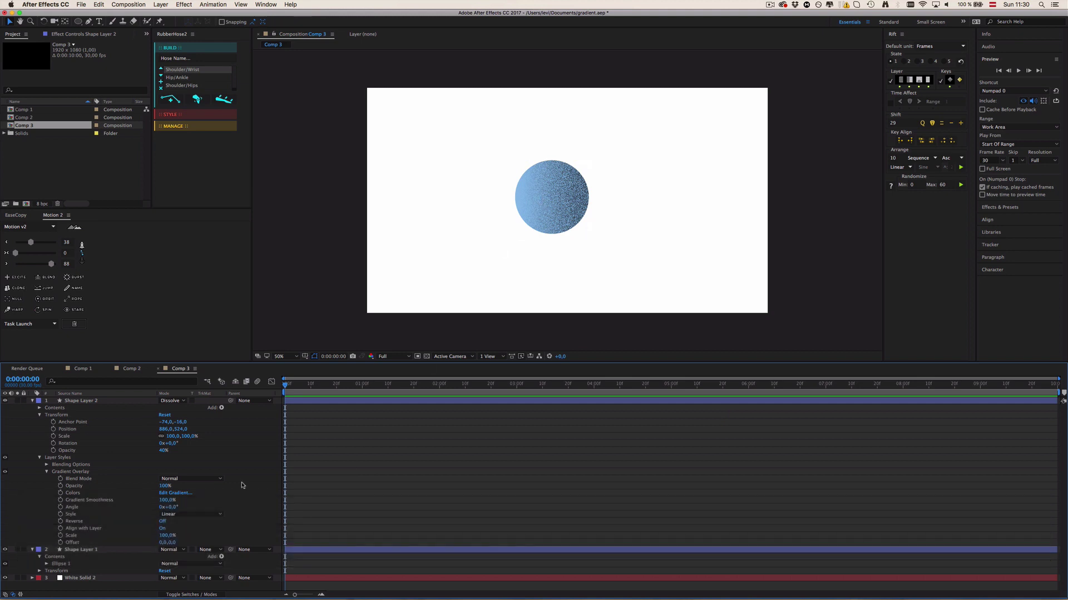
# Push the gradient's colour midpoint toward the dark end, to about 80%
pyautogui.click(176, 493)
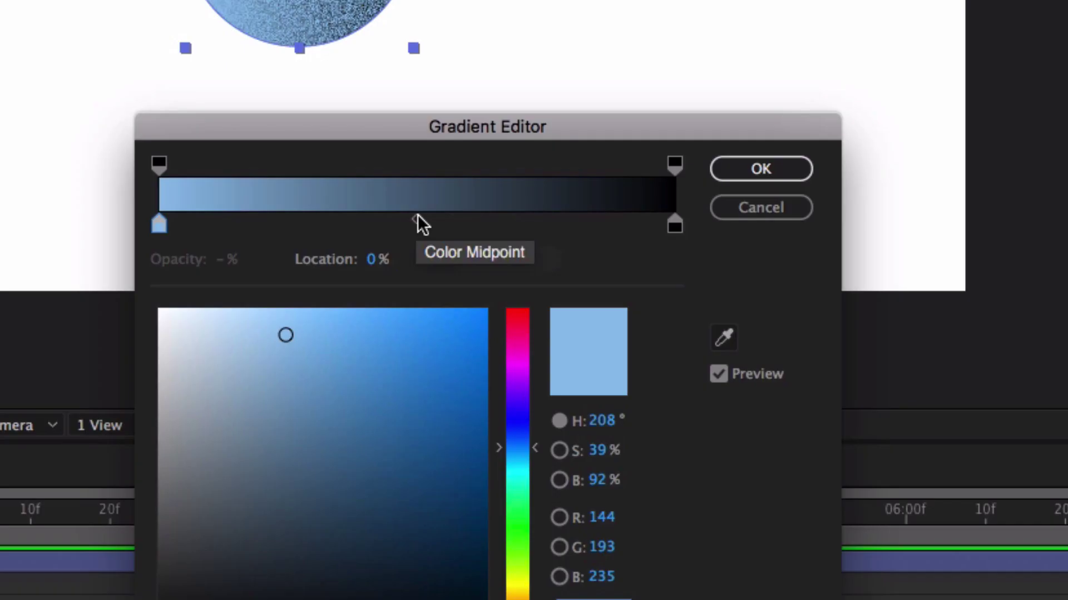
pyautogui.moveTo(590, 289); pyautogui.dragTo(618, 290)
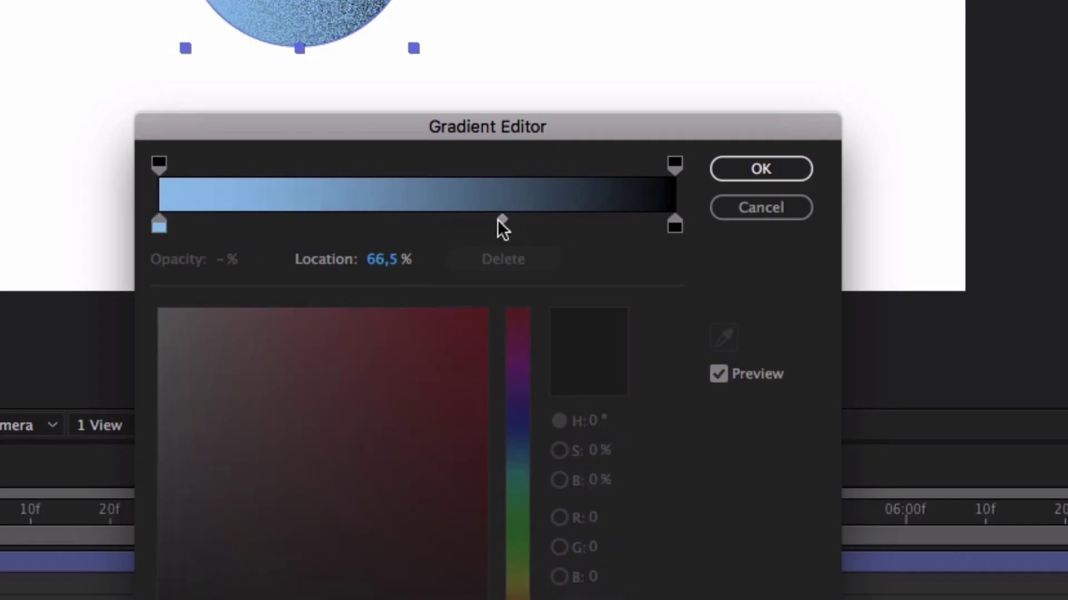
pyautogui.moveTo(499, 222); pyautogui.dragTo(567, 224)
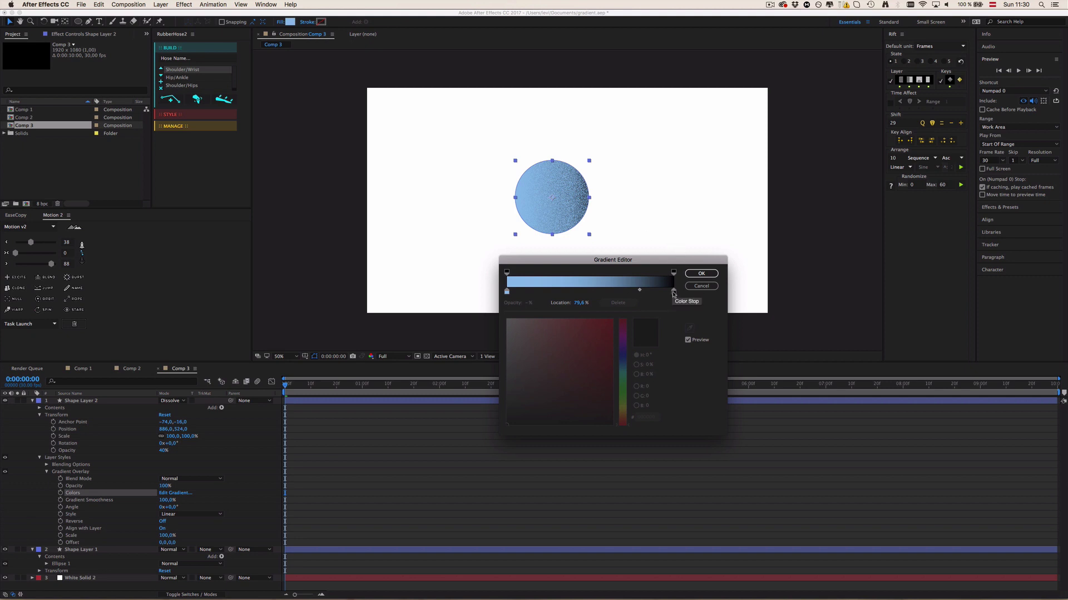
pyautogui.click(673, 292)
pyautogui.click(701, 273)
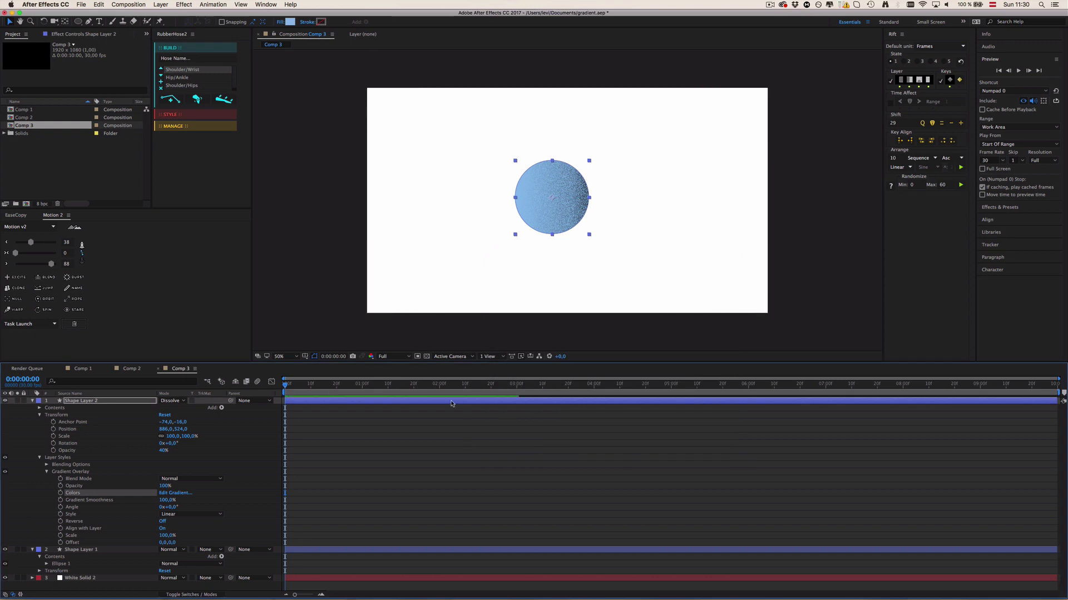
# Raise Shape Layer 2's opacity from 40% to 63%
pyautogui.click(452, 403)
pyautogui.press('t')
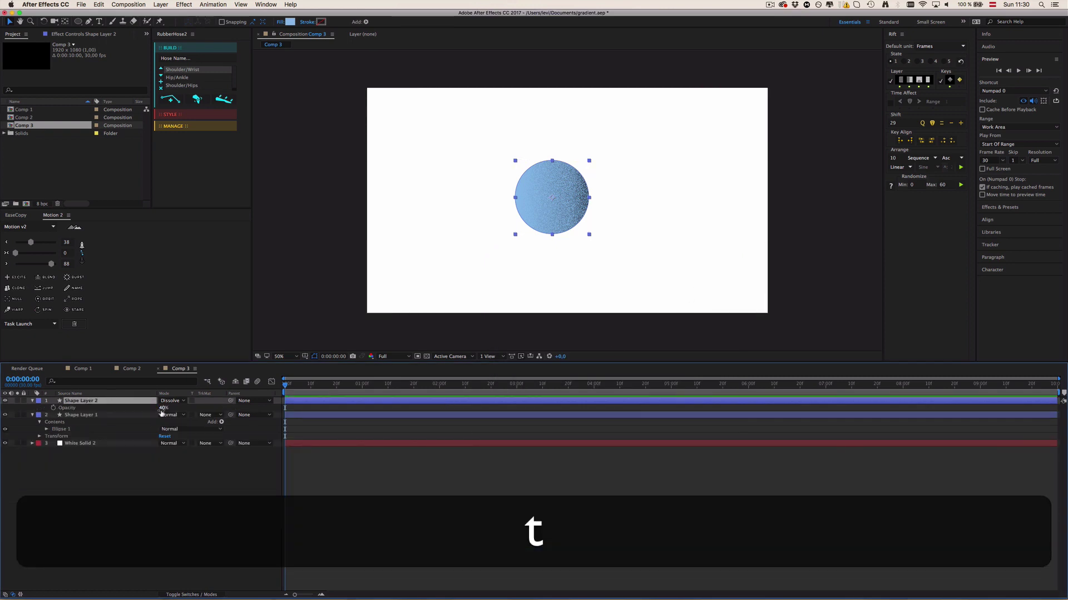
pyautogui.moveTo(162, 409); pyautogui.dragTo(169, 408)
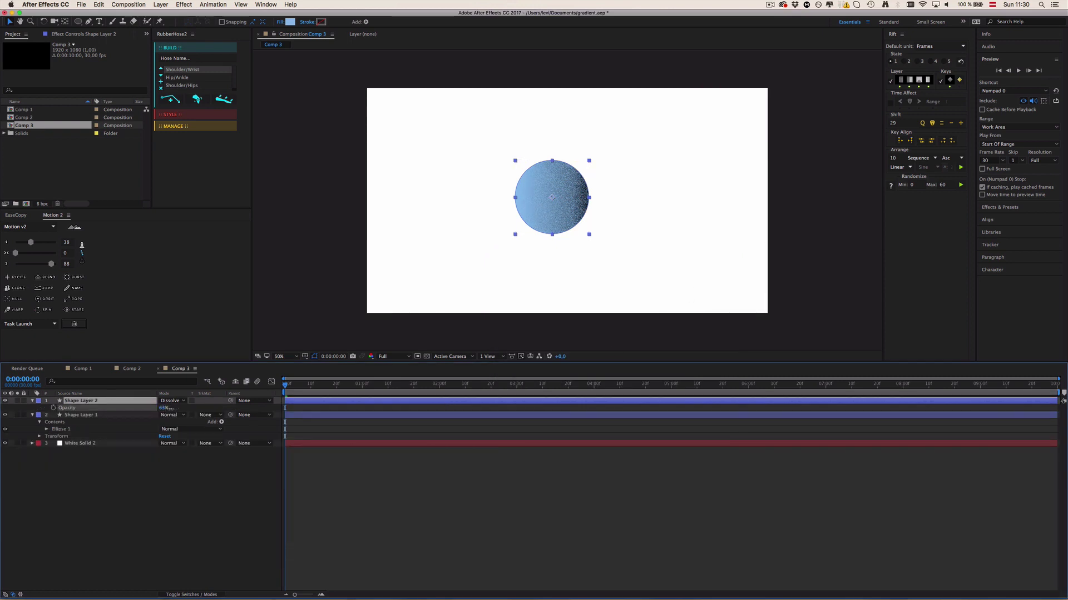
pyautogui.click(398, 452)
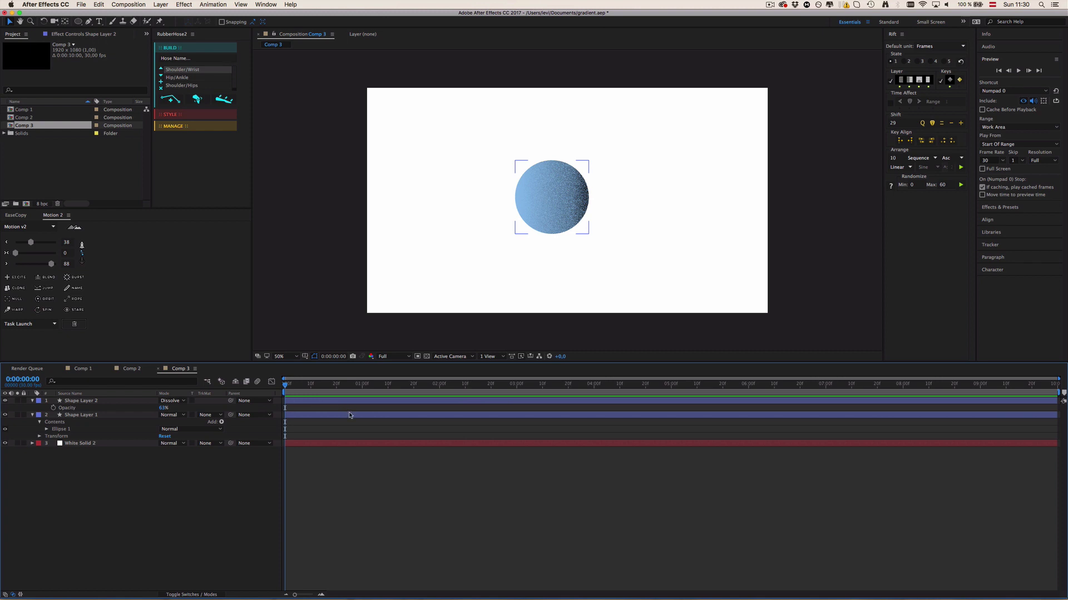
pyautogui.click(335, 401)
# Parent Shape Layer 2 to Shape Layer 1 with the pick-whip
pyautogui.click(309, 416)
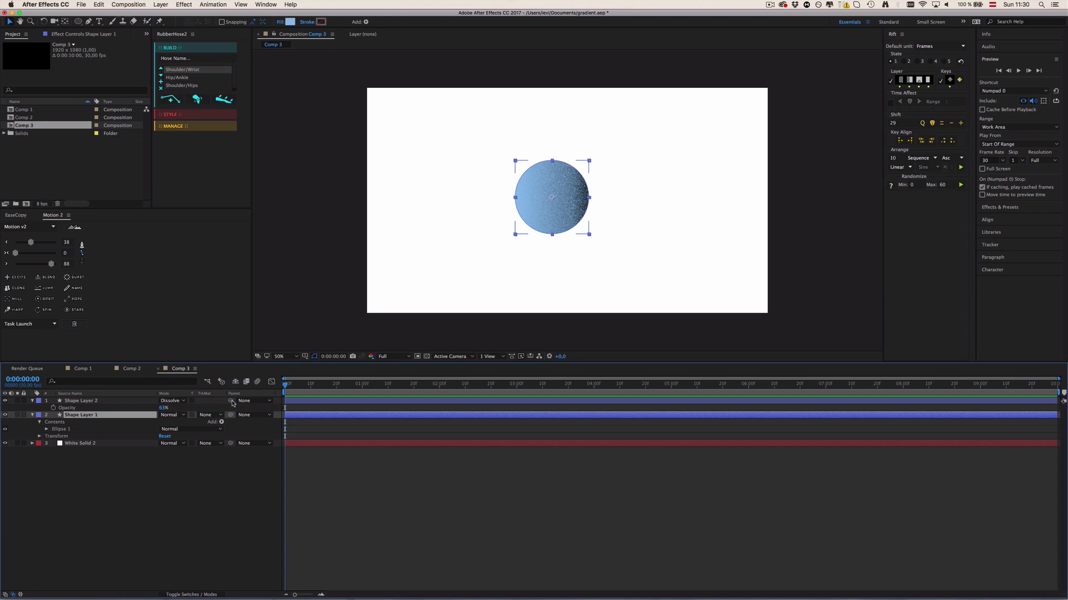
pyautogui.moveTo(231, 402); pyautogui.dragTo(88, 414)
pyautogui.click(87, 402)
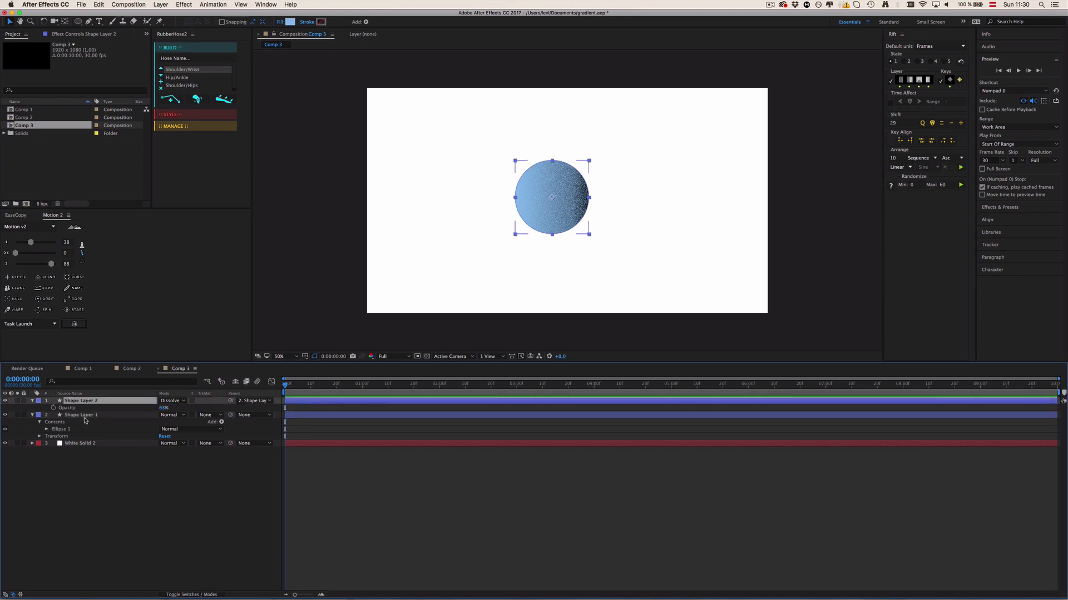
pyautogui.click(86, 417)
# Nudge Shape Layer 1's position left to 859,0,524,0
pyautogui.press('p')
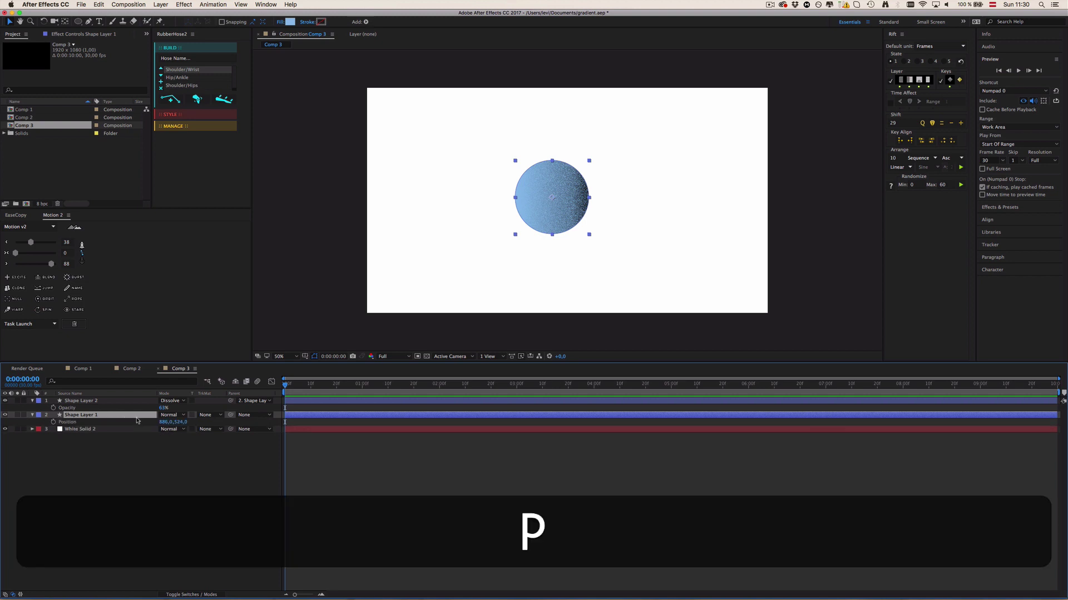
pyautogui.moveTo(166, 422)
pyautogui.mouseDown()
pyautogui.moveTo(100, 419)
pyautogui.moveTo(159, 420)
pyautogui.mouseUp()
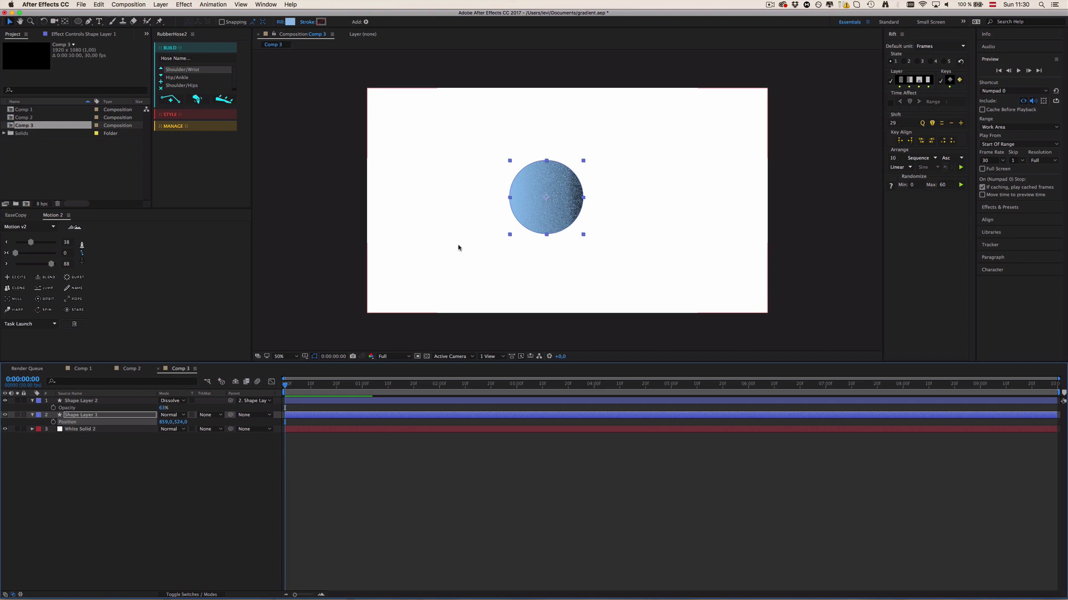
pyautogui.scroll(2, 582, 189)
pyautogui.scroll(-2, 582, 189)
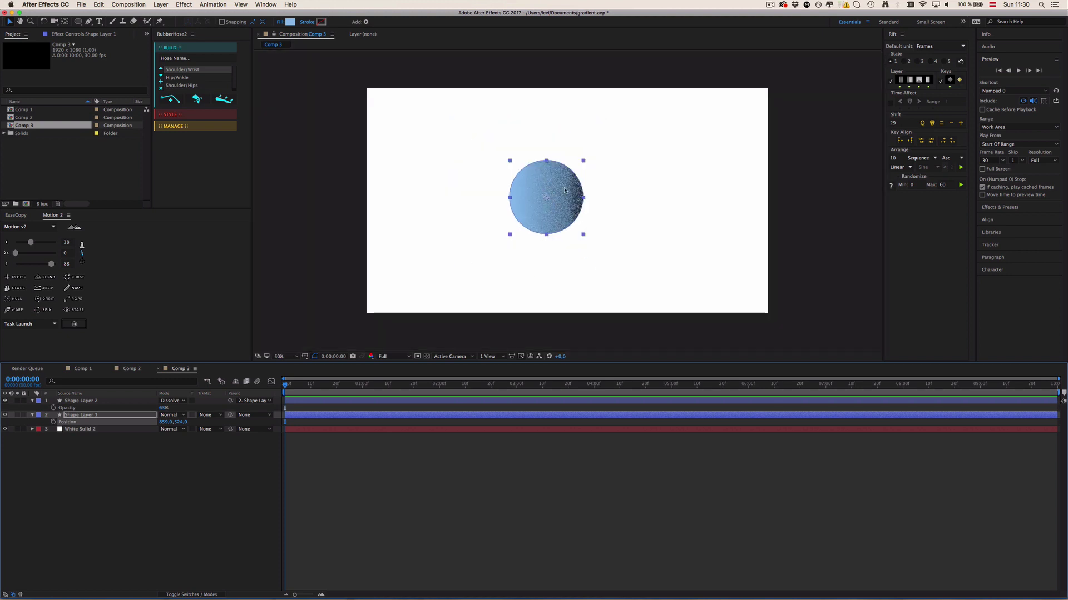
# Switch to Comp 2 and zoom in on its grainy circle and square
pyautogui.click(132, 369)
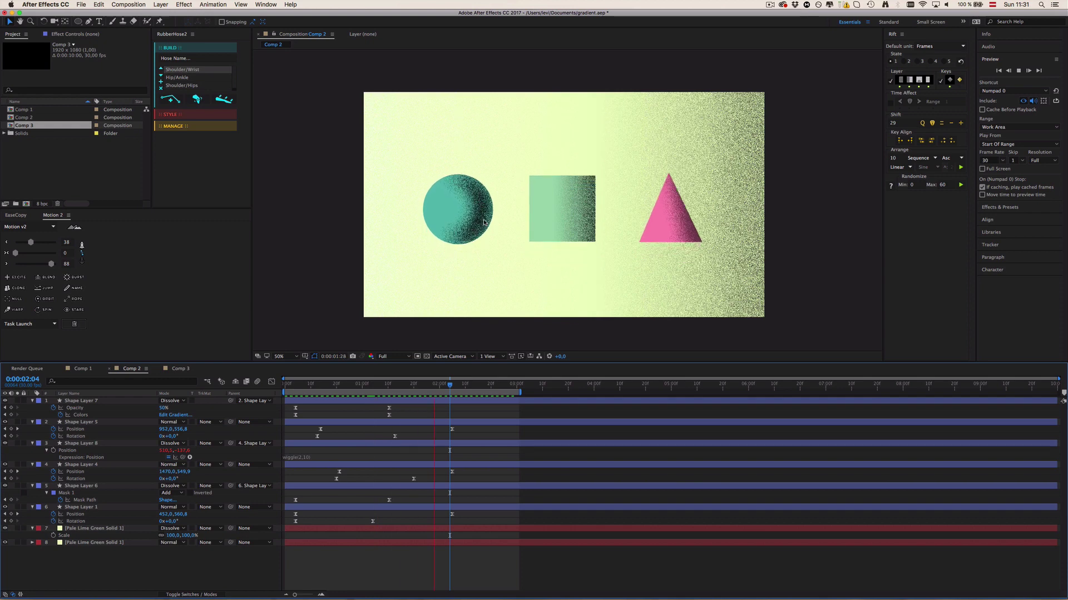
pyautogui.press('space')
pyautogui.click(467, 206)
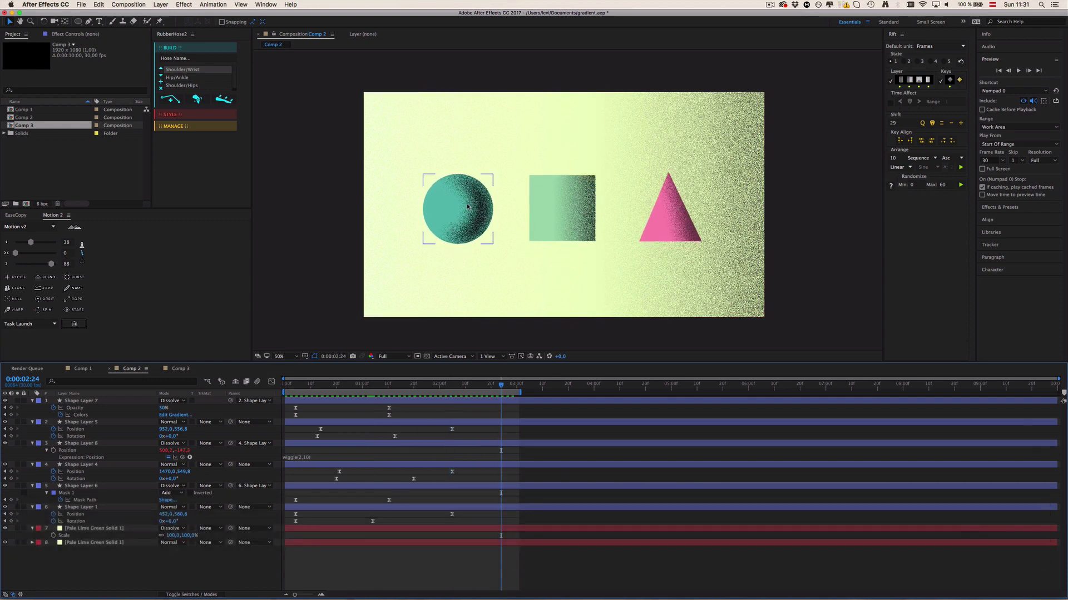
pyautogui.press('/')
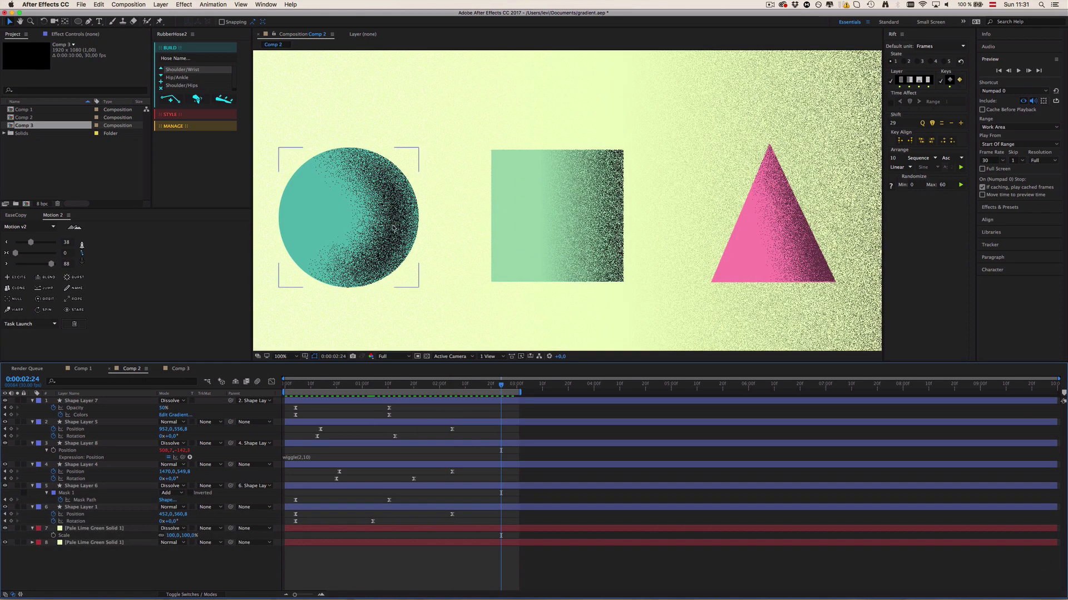
pyautogui.press(',')
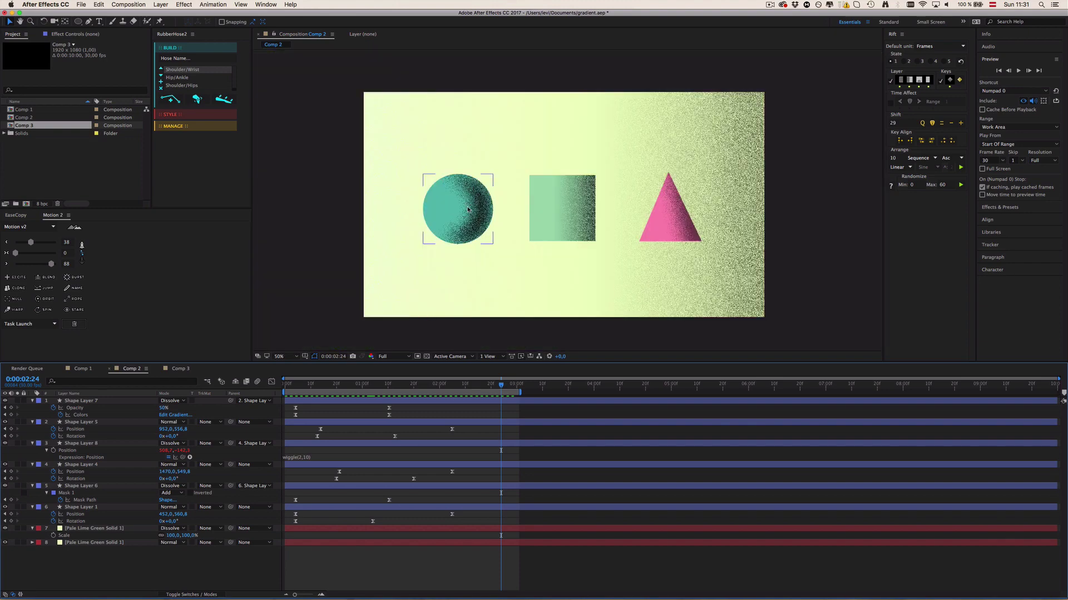
pyautogui.click(536, 206)
pyautogui.press('/')
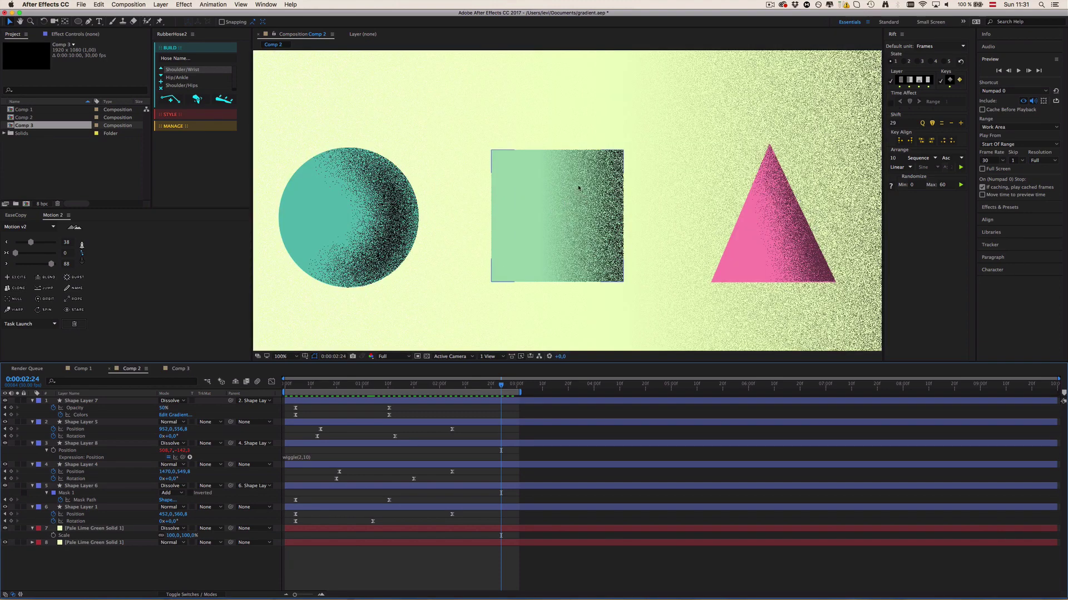
pyautogui.press(',')
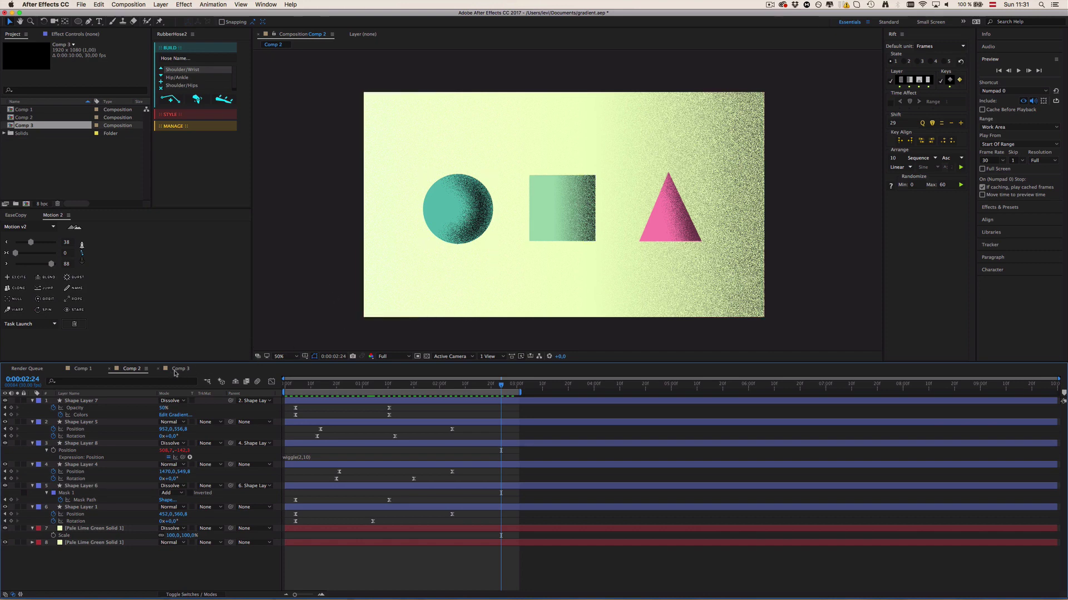
# In Comp 3, delete the old grainy Shape Layer 2
pyautogui.click(178, 369)
pyautogui.click(370, 472)
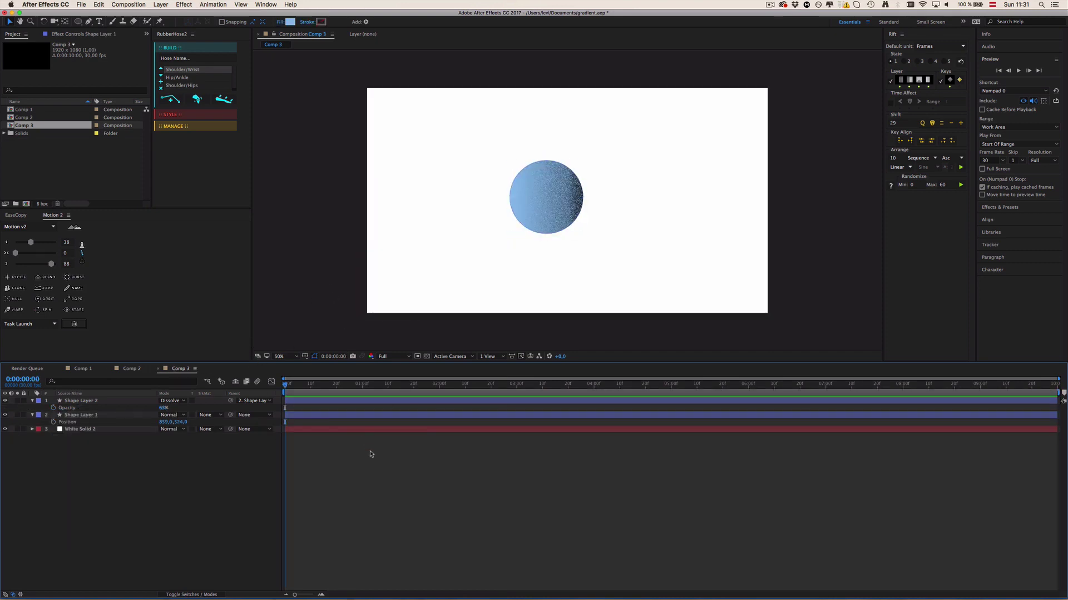
pyautogui.click(309, 402)
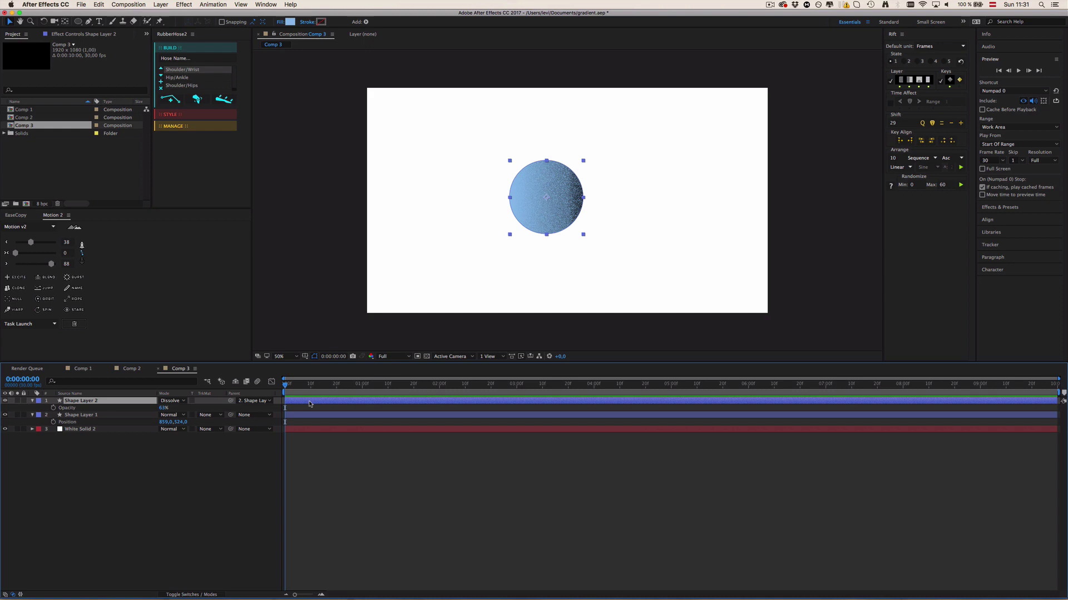
pyautogui.press('BackSpace')
# Duplicate the blue circle layer and set the Pen tool to create masks
pyautogui.click(310, 403)
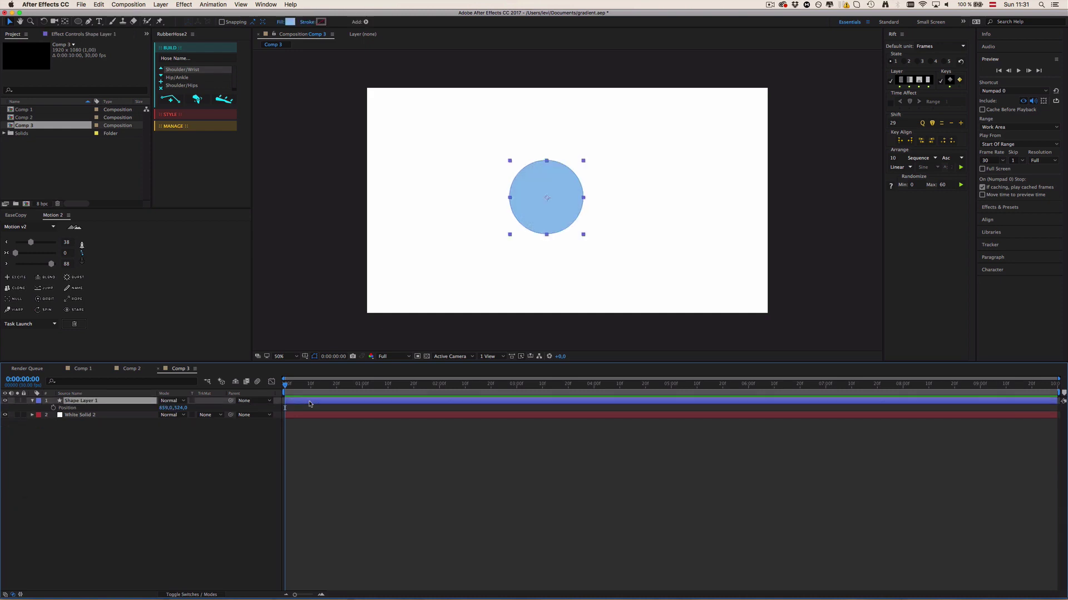
pyautogui.press('super+d')
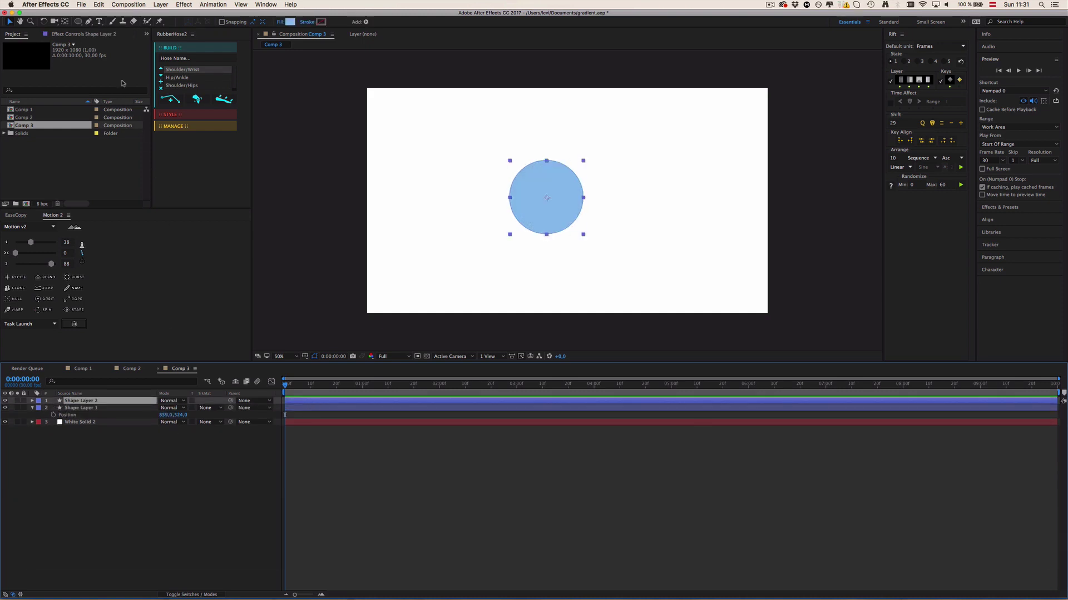
pyautogui.click(88, 22)
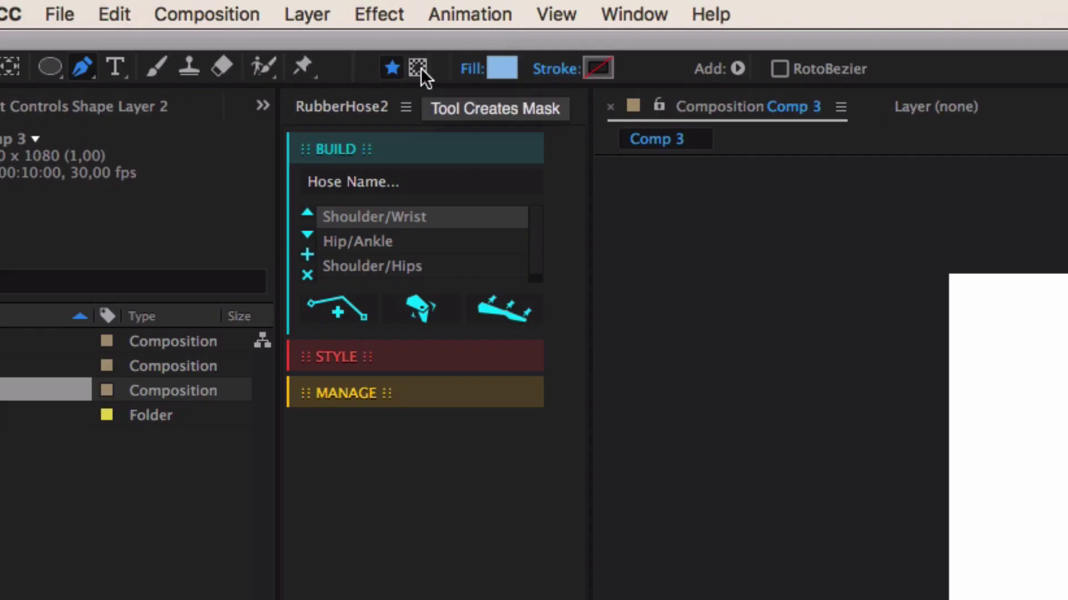
pyautogui.click(196, 22)
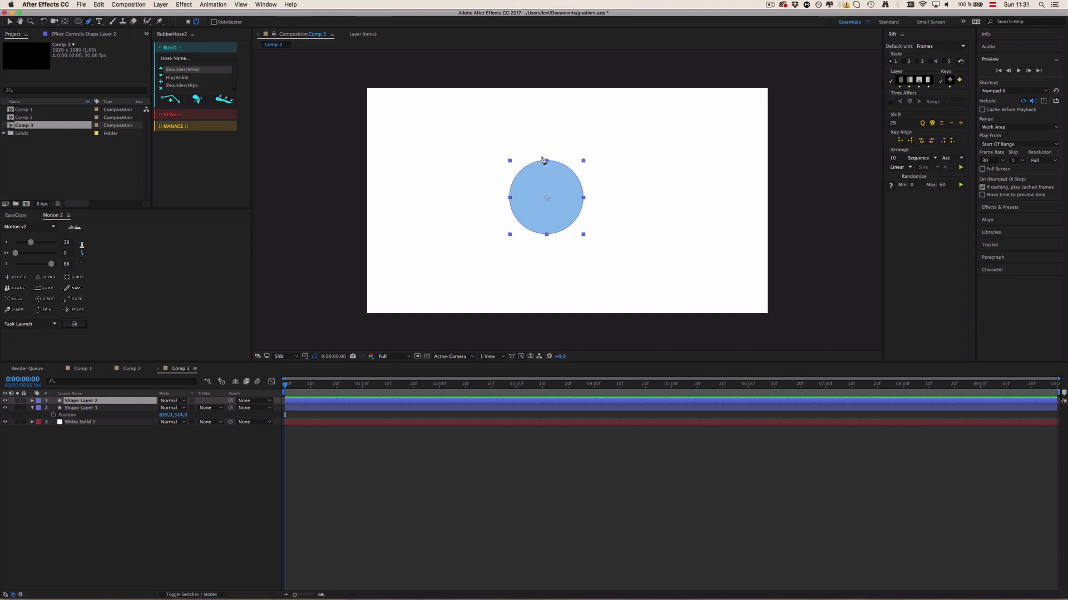
# Pen a closed crescent path from the circle's top, out right, down and back inside
pyautogui.click(542, 157)
pyautogui.click(591, 196)
pyautogui.press('shift')
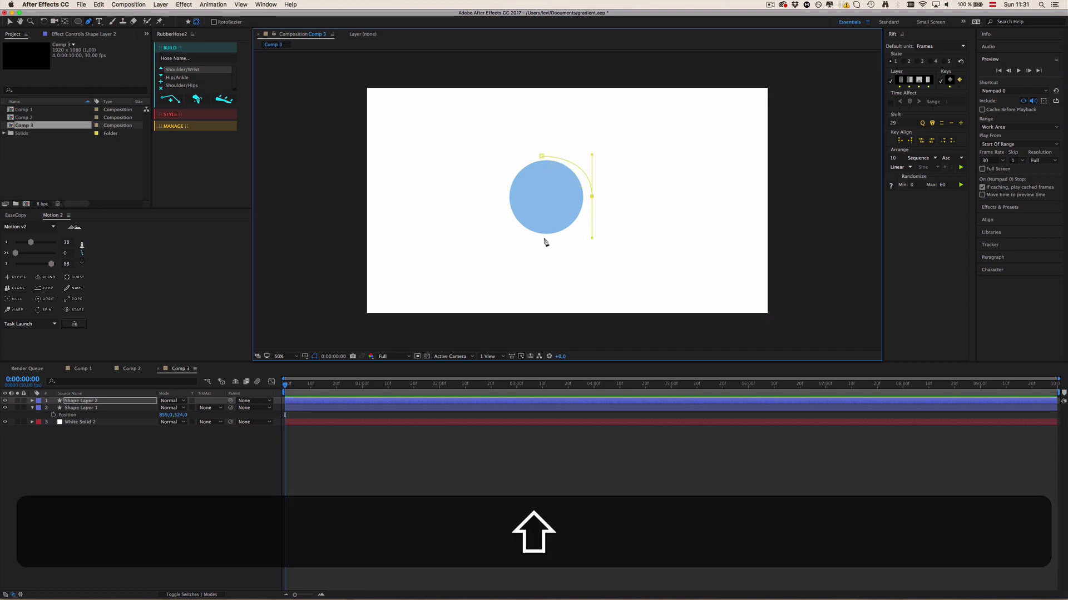
pyautogui.moveTo(544, 238); pyautogui.dragTo(533, 241)
pyautogui.moveTo(561, 196); pyautogui.dragTo(563, 182)
pyautogui.press('shift')
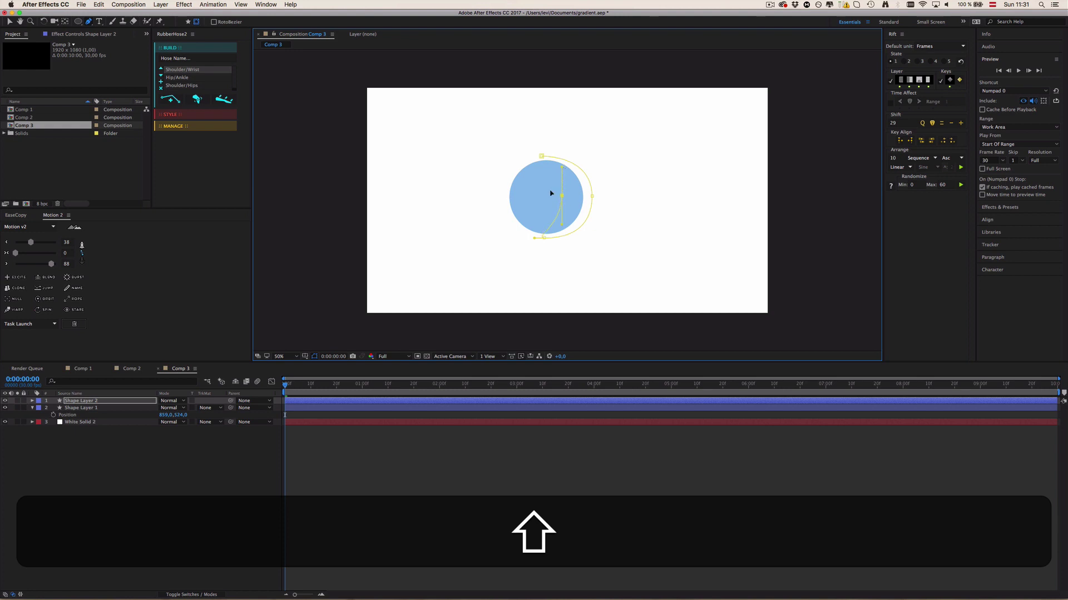
pyautogui.click(542, 157)
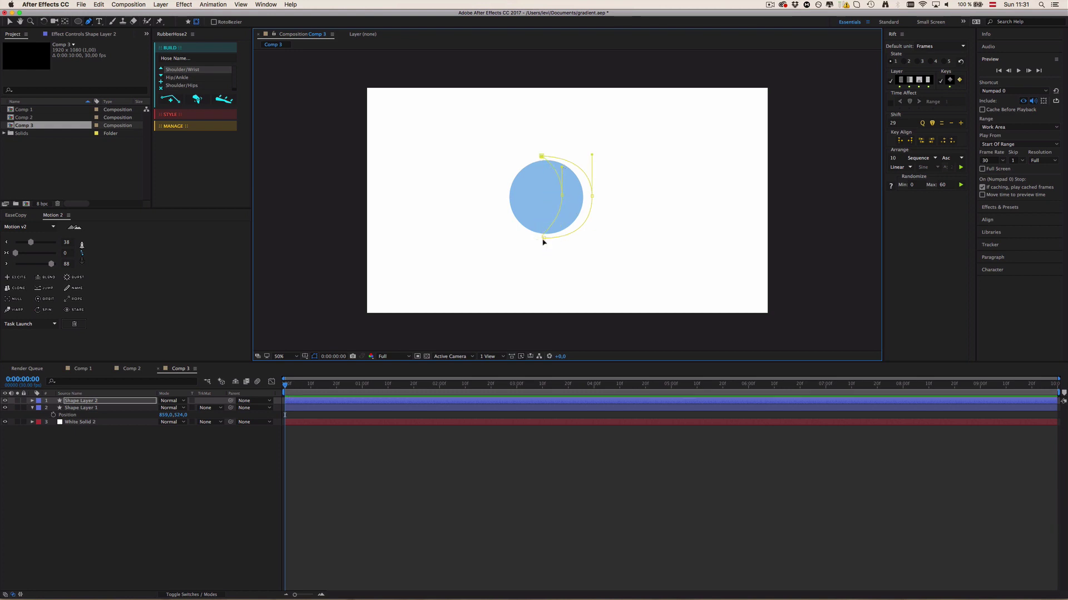
# Refine the crescent's bottom and inner curve handles, then select the duplicate layer
pyautogui.moveTo(544, 238); pyautogui.dragTo(533, 240)
pyautogui.press('alt')
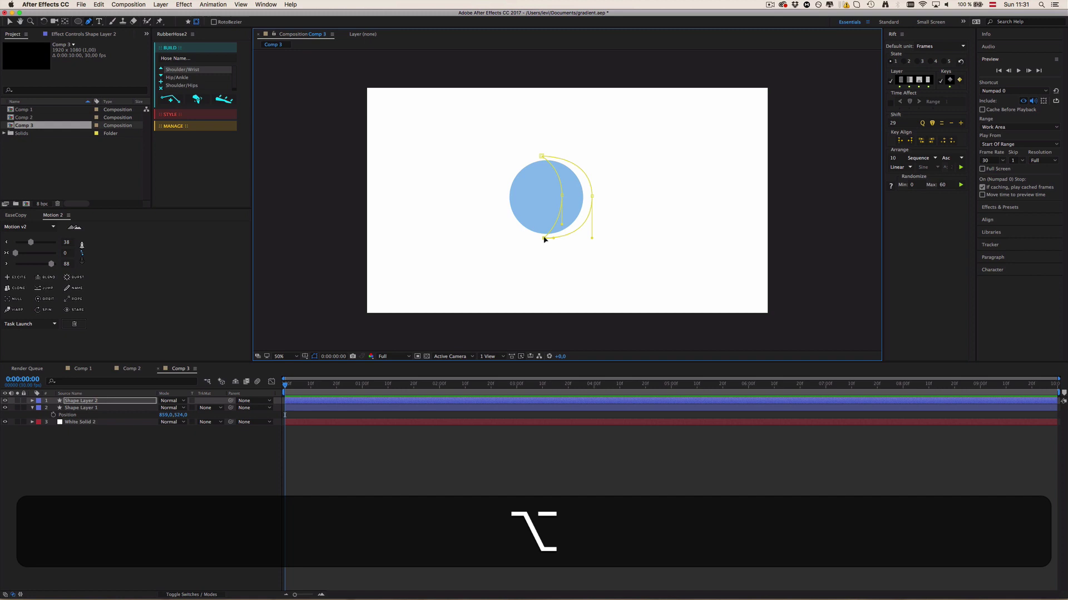
pyautogui.moveTo(563, 199); pyautogui.dragTo(565, 200)
pyautogui.press('shift')
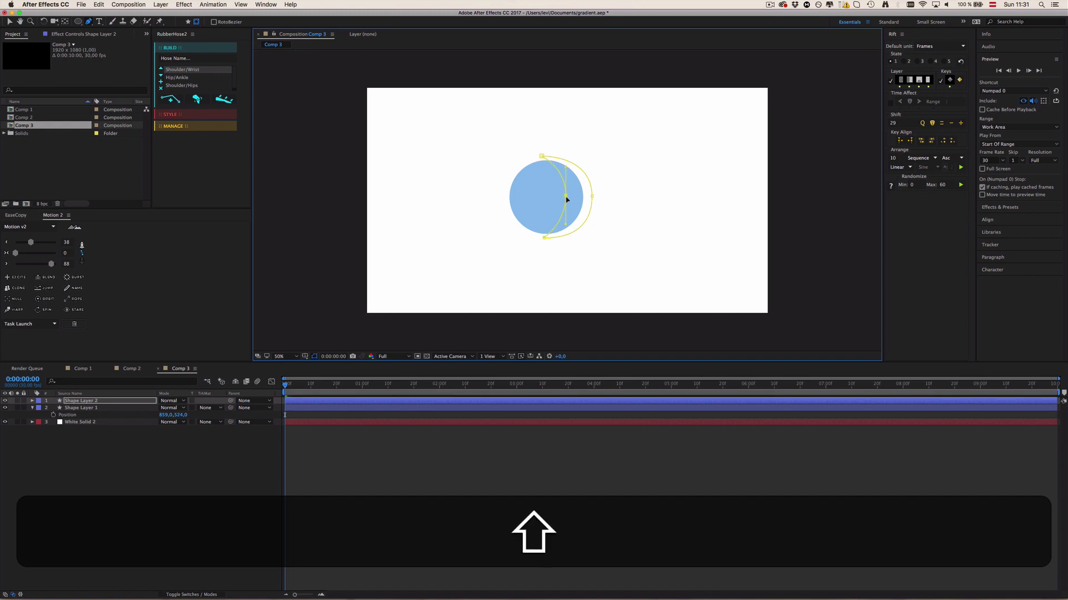
pyautogui.click(304, 400)
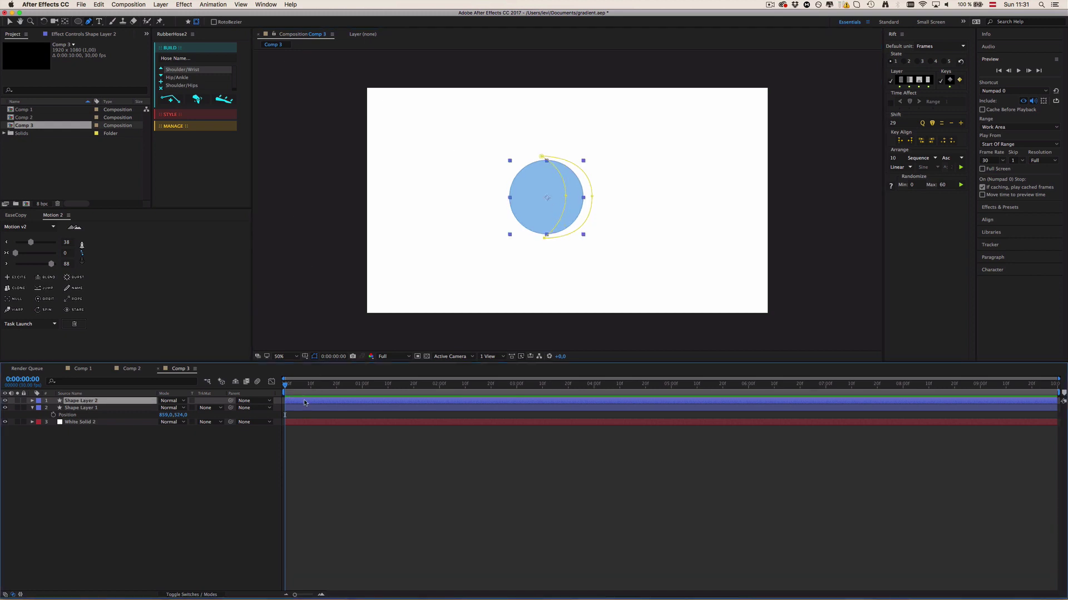
# Give the masked duplicate circle a black fill
pyautogui.press('v')
pyautogui.click(290, 21)
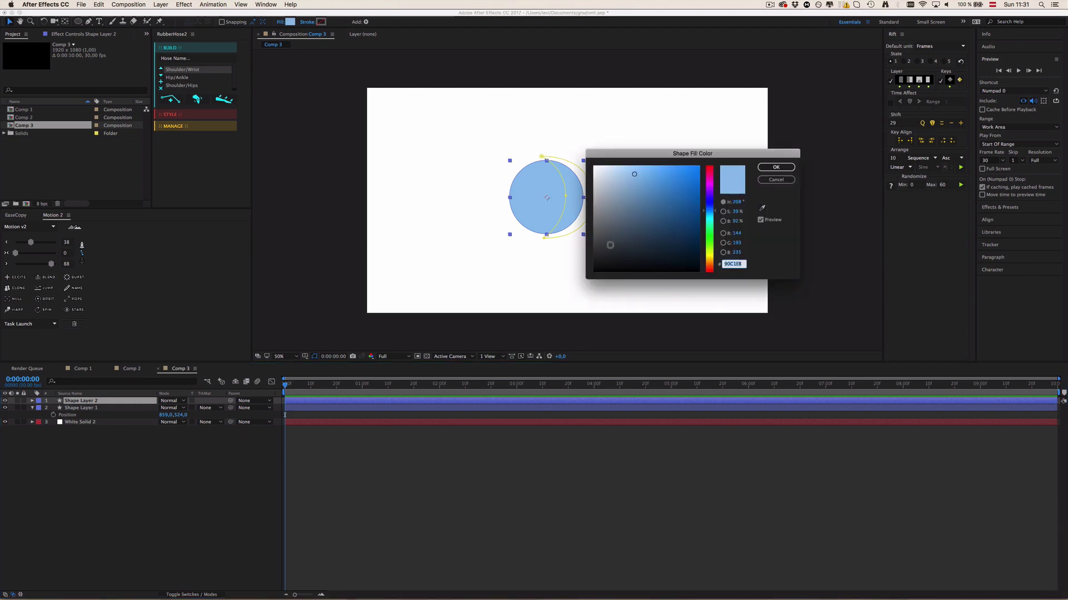
pyautogui.moveTo(609, 245); pyautogui.dragTo(593, 271)
pyautogui.click(775, 167)
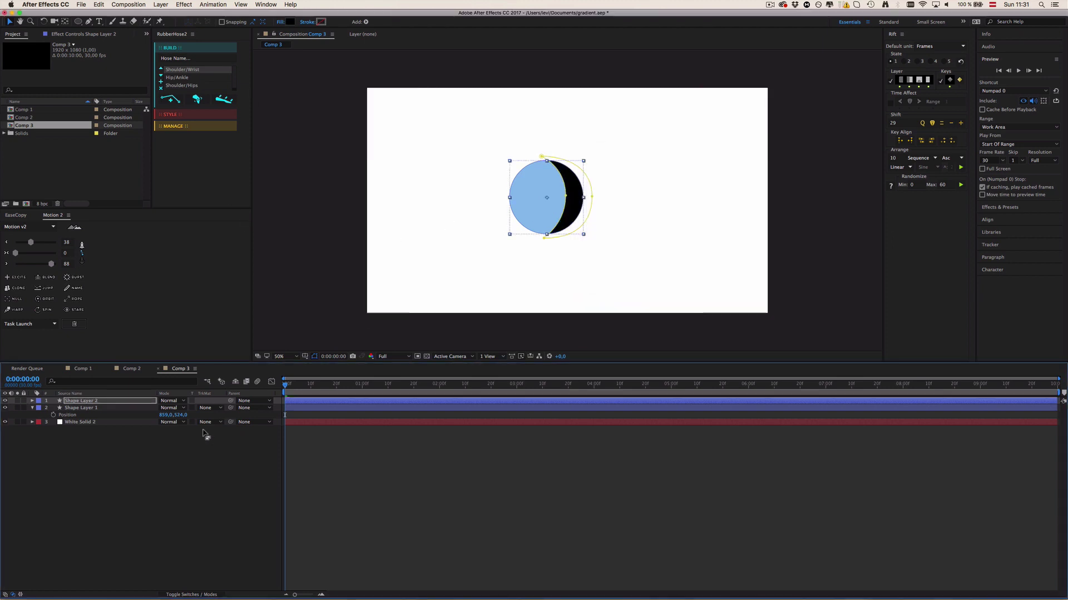
# Feather Mask 1 by 103 pixels
pyautogui.click(32, 401)
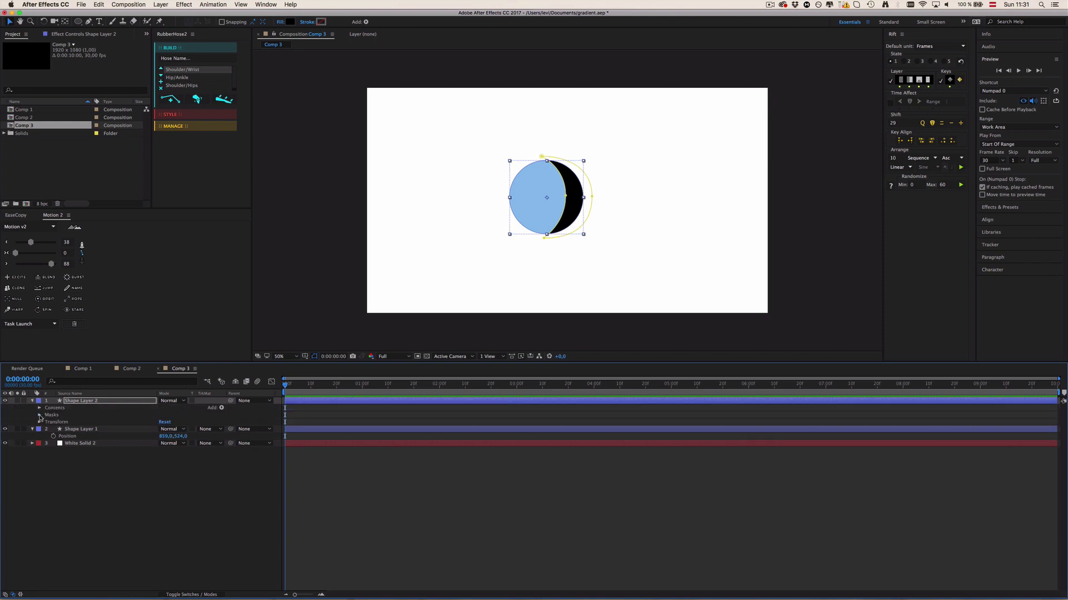
pyautogui.click(39, 415)
pyautogui.click(47, 422)
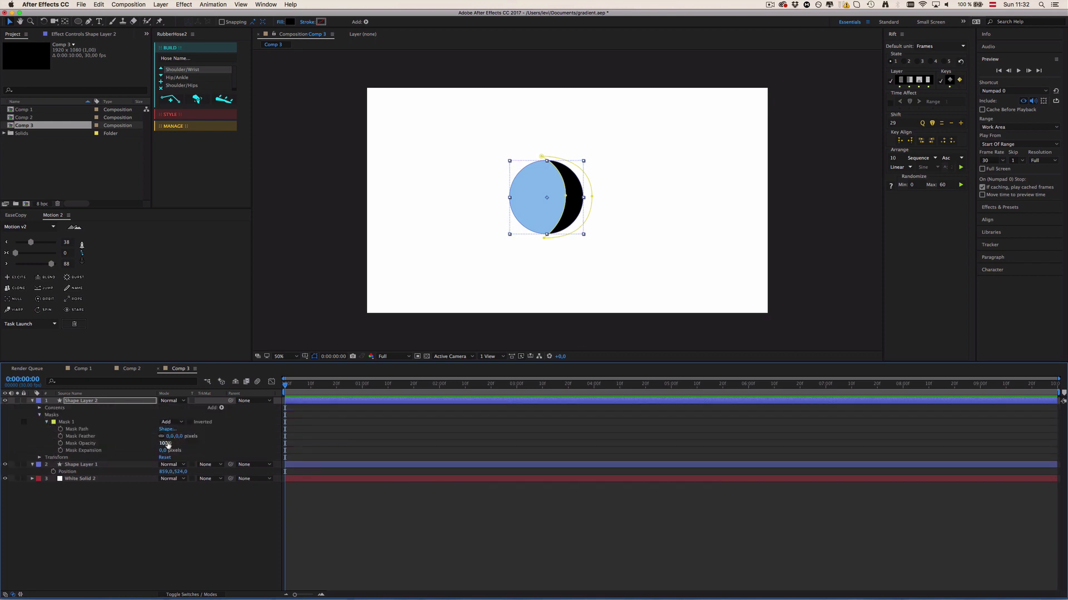
pyautogui.moveTo(170, 436); pyautogui.dragTo(211, 436)
pyautogui.click(197, 403)
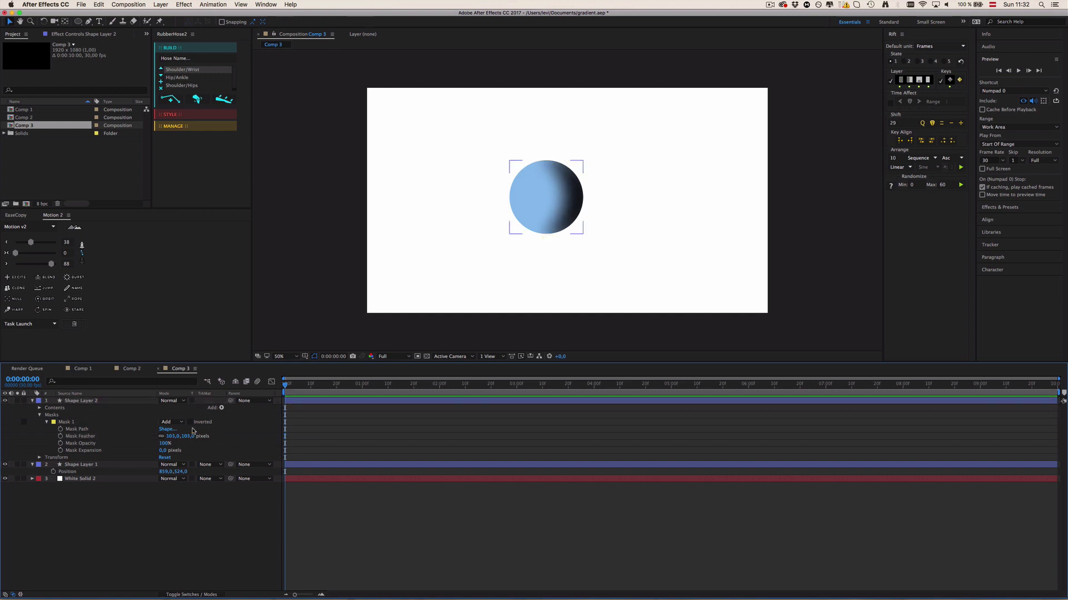
# Set Shape Layer 2 to Dissolve blending and inspect the grainy right-side shading
pyautogui.click(181, 401)
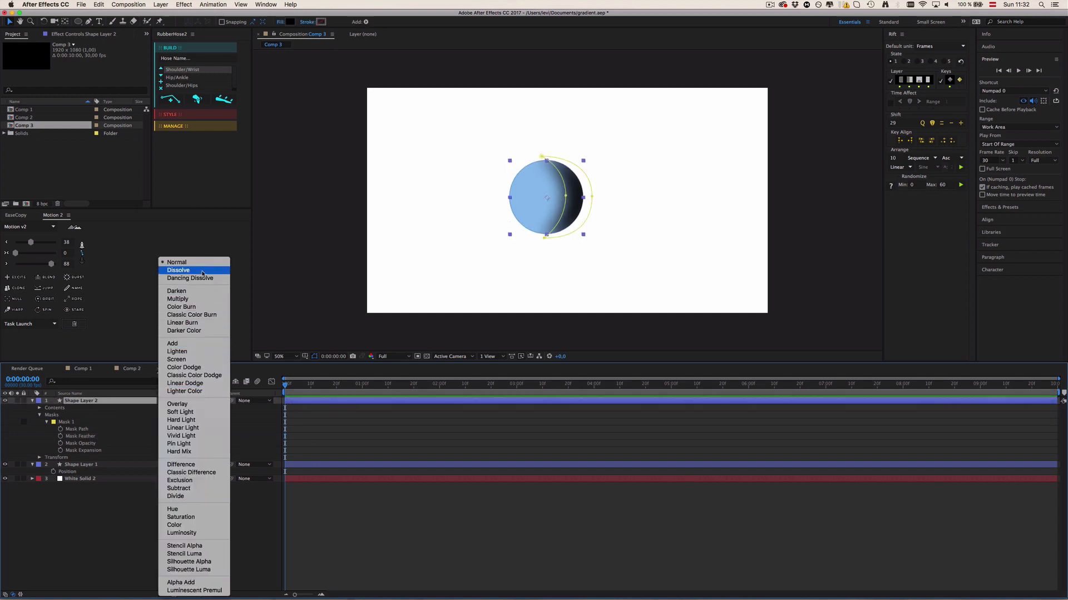
pyautogui.click(202, 273)
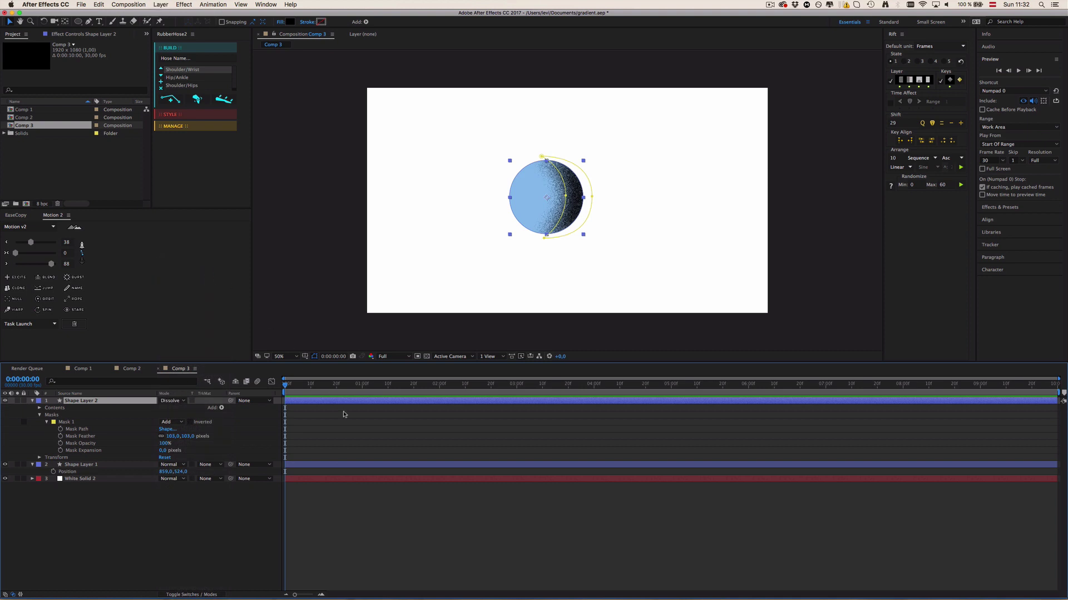
pyautogui.click(345, 415)
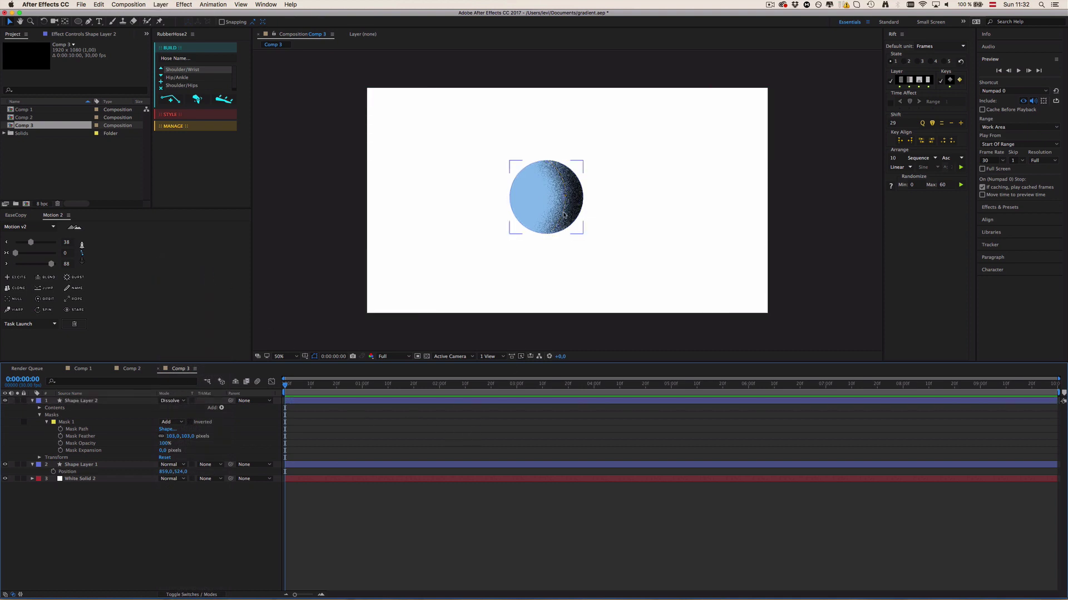
pyautogui.scroll(2, 573, 211)
pyautogui.scroll(-2, 572, 211)
pyautogui.click(586, 287)
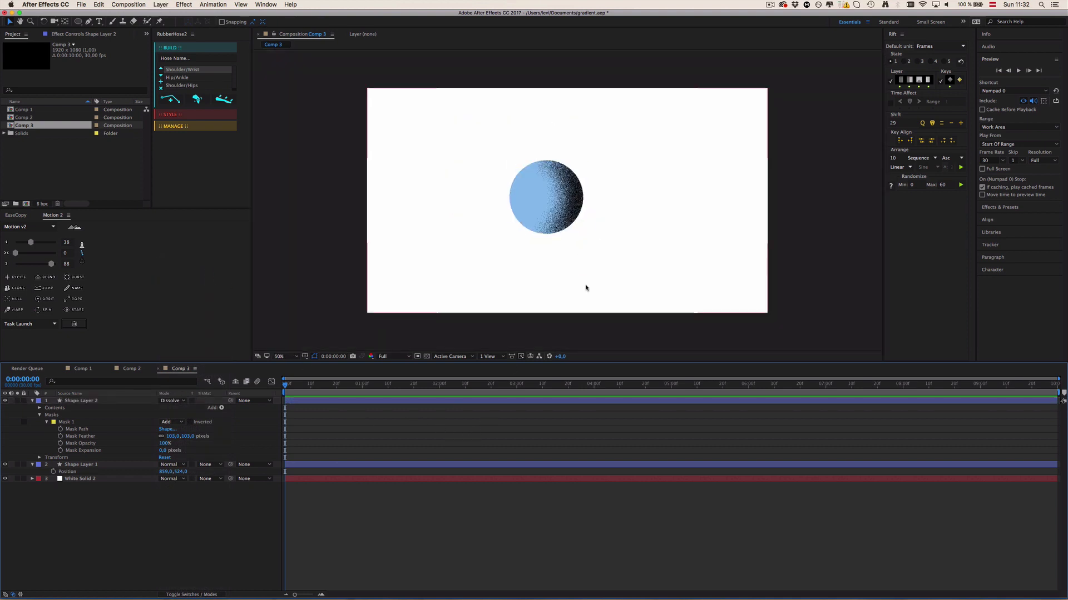
pyautogui.click(385, 420)
pyautogui.click(349, 399)
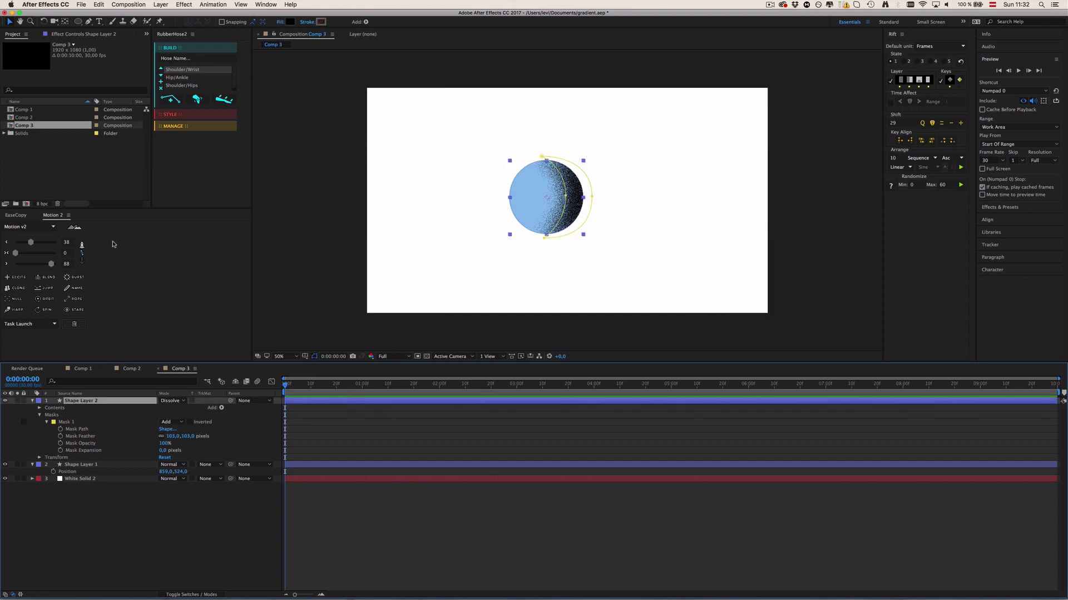
# Parent the shadow to Shape Layer 1 and keyframe the circle from x 1039 to 930 at 0:00:01:29
pyautogui.moveTo(230, 400); pyautogui.dragTo(106, 465)
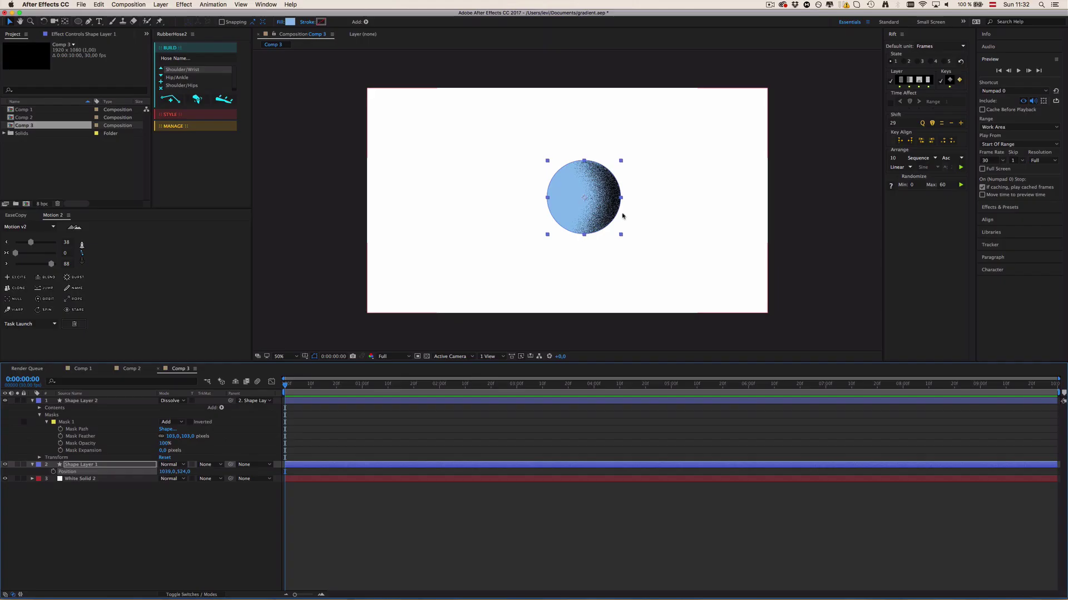
pyautogui.click(174, 471)
pyautogui.click(149, 470)
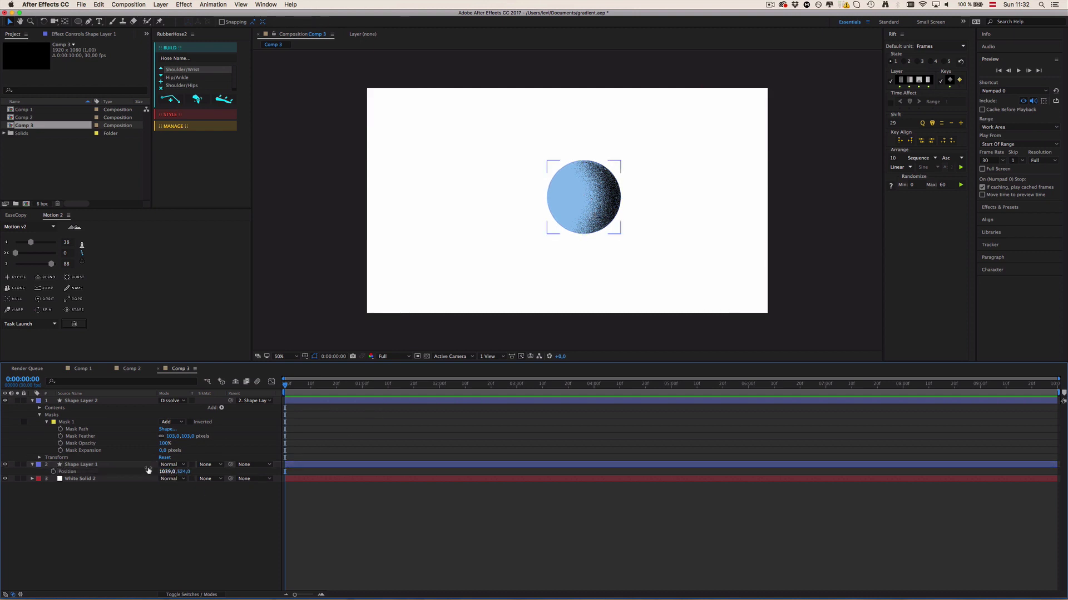
pyautogui.click(101, 466)
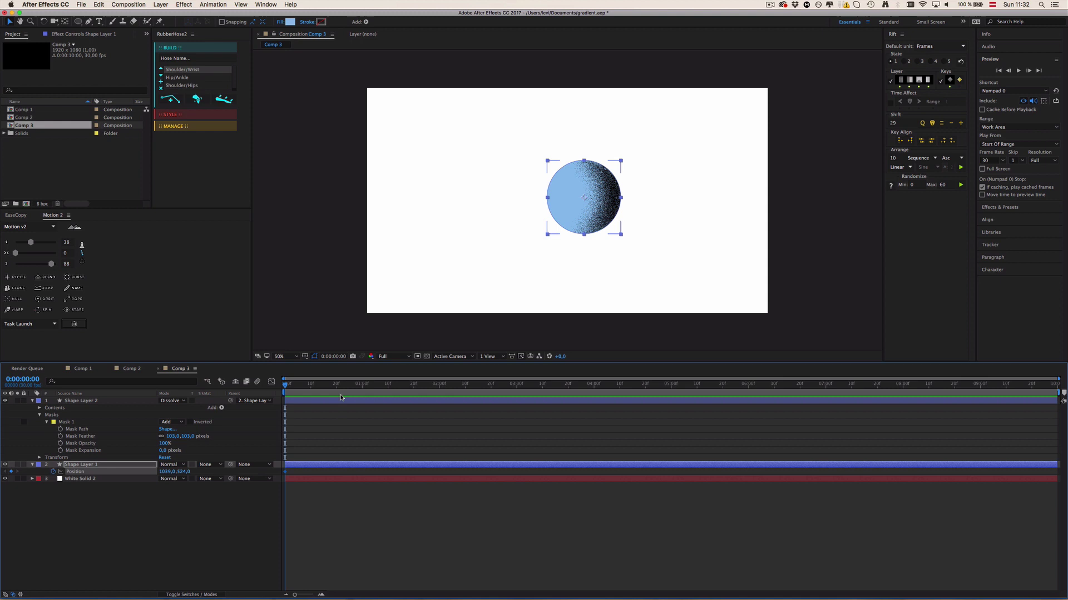
pyautogui.click(434, 385)
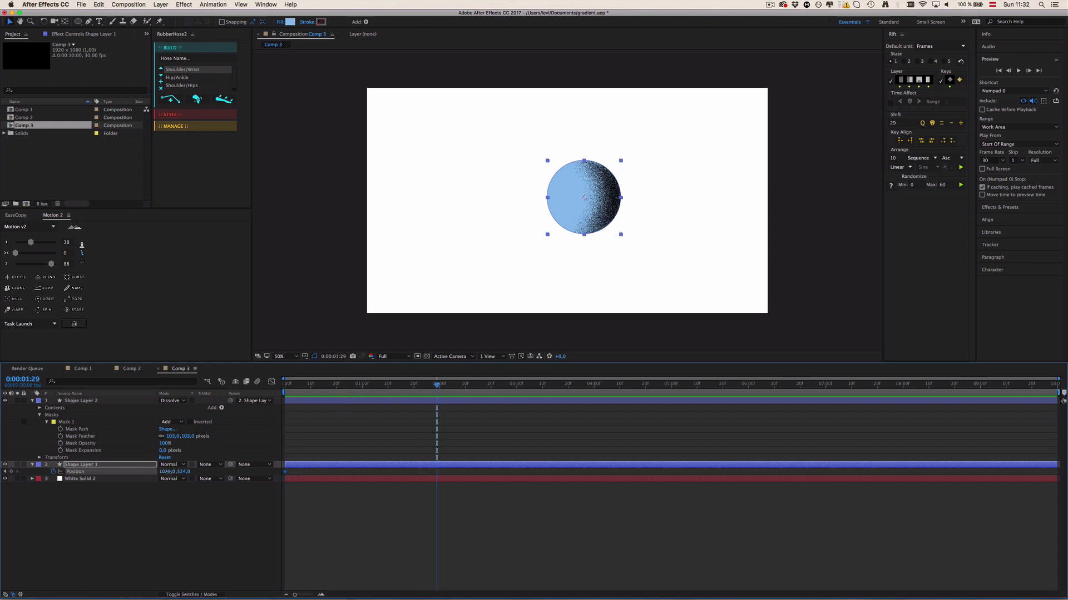
pyautogui.moveTo(168, 471); pyautogui.dragTo(107, 471)
pyautogui.click(405, 514)
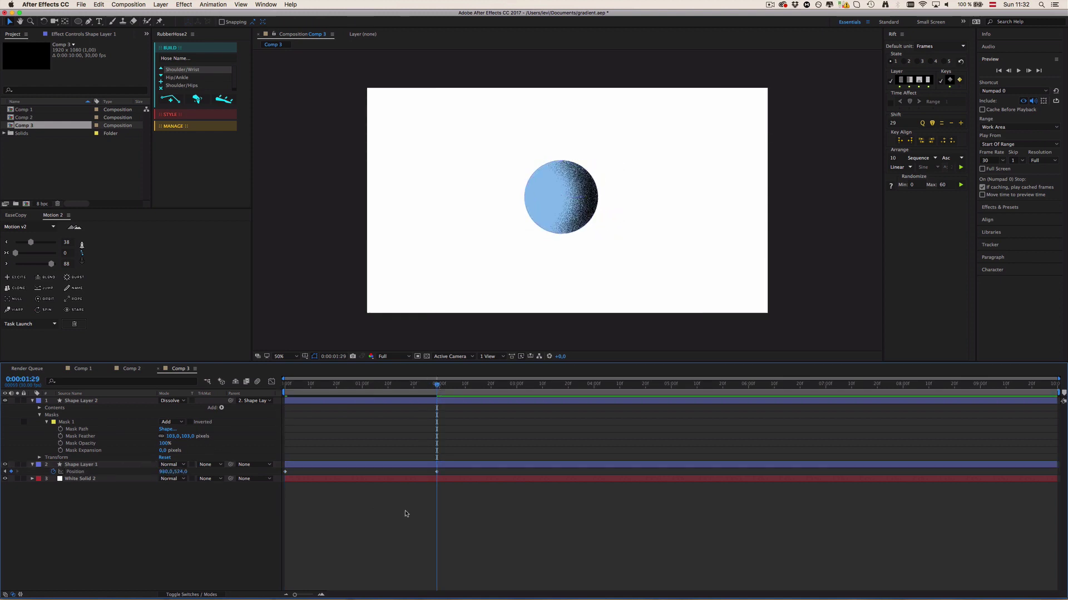
# Preview the animation twice, return the playhead to the start, and select Shape Layer 2
pyautogui.hotkey('ctrl', '0')
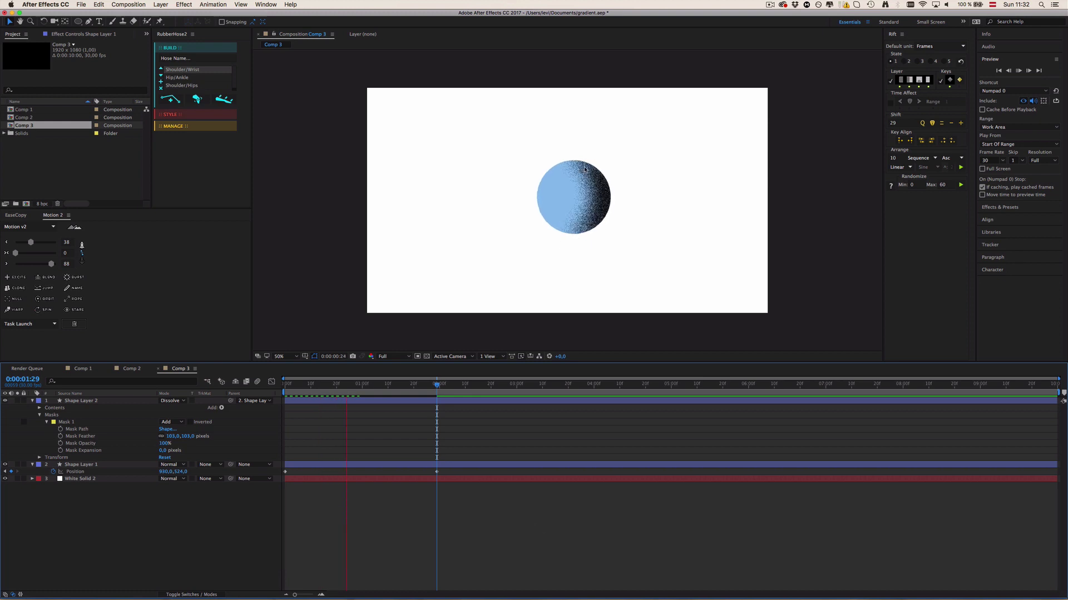
pyautogui.press('space')
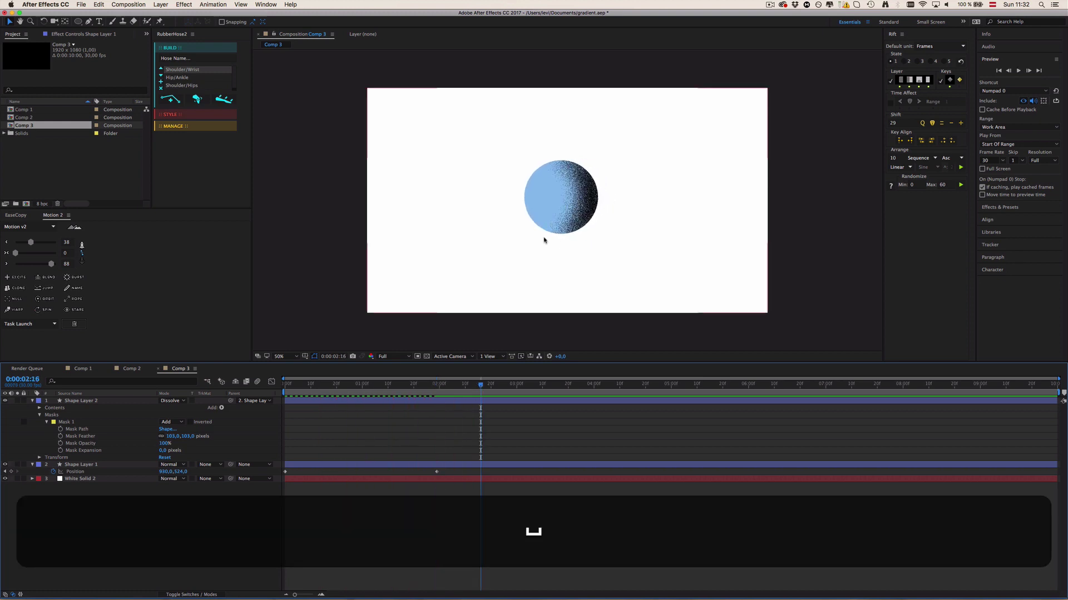
pyautogui.hotkey('ctrl', '0')
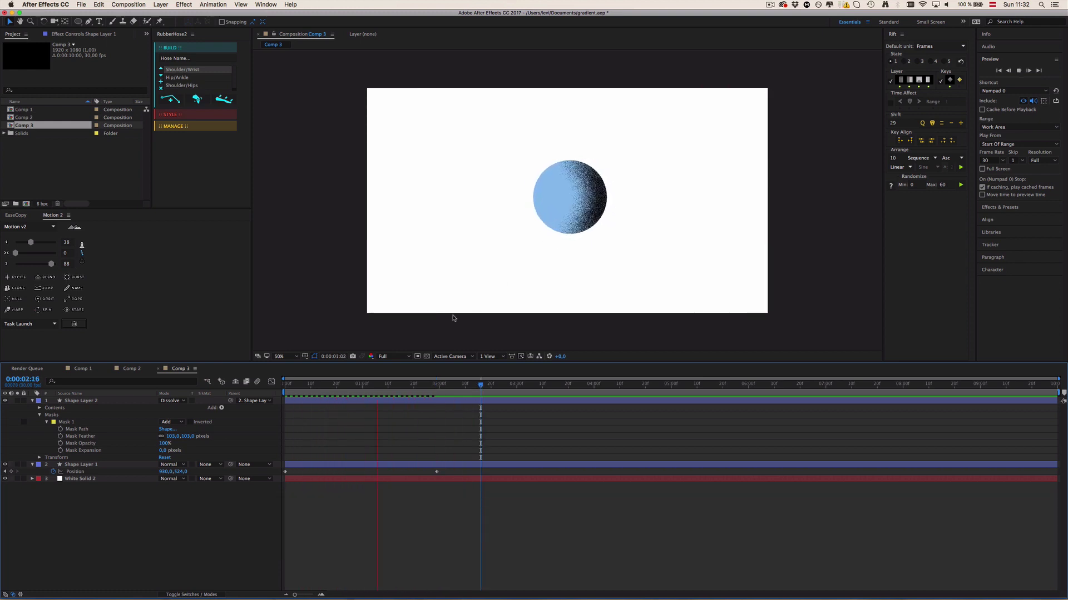
pyautogui.press('space')
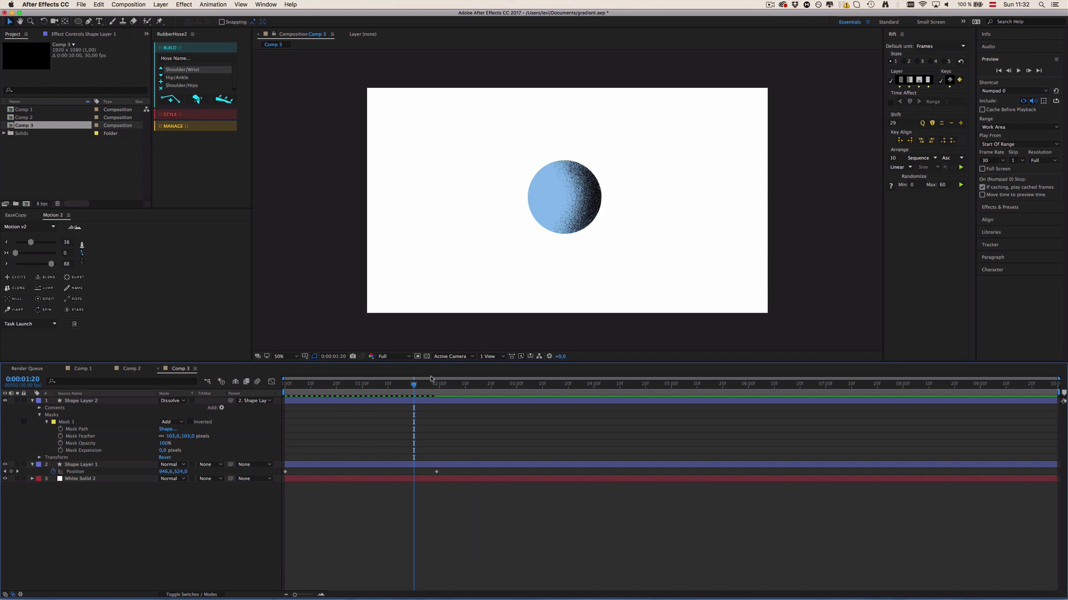
pyautogui.moveTo(414, 385); pyautogui.dragTo(257, 391)
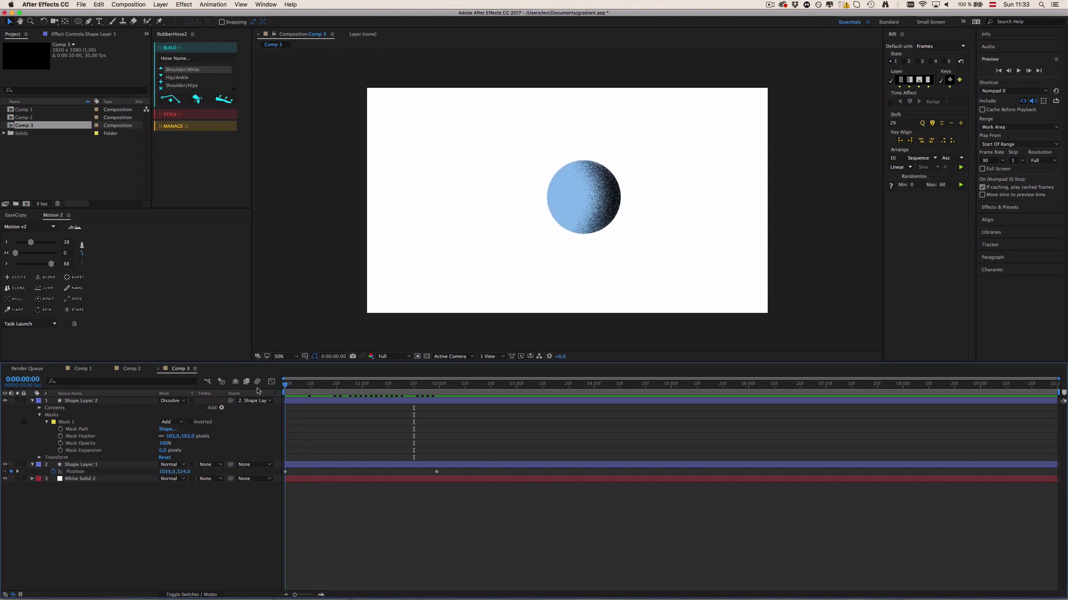
pyautogui.click(293, 420)
pyautogui.click(289, 400)
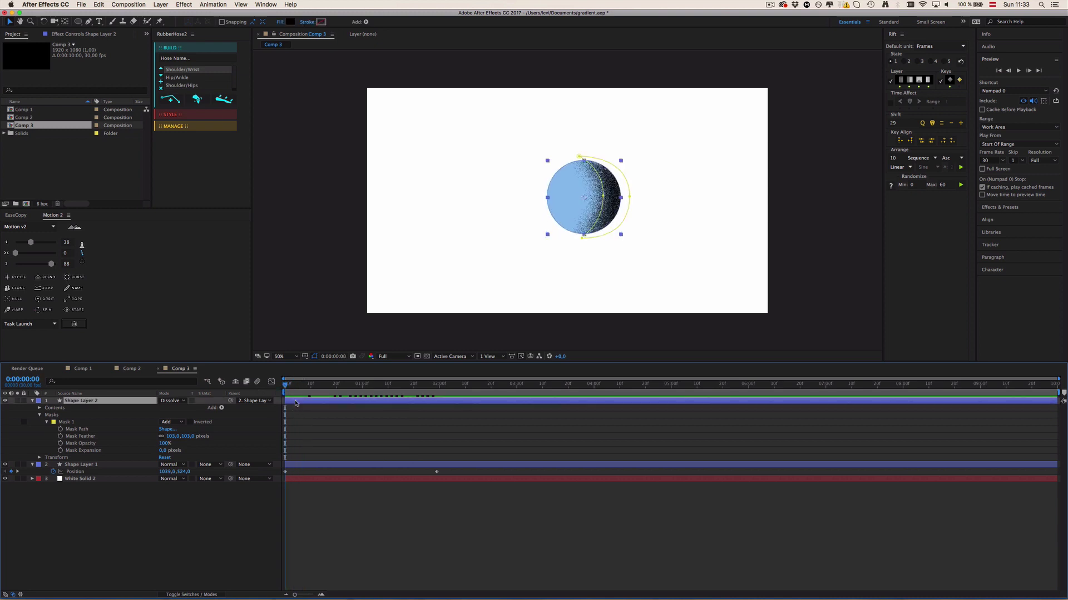
pyautogui.click(276, 392)
# Switch to Comp 2 and preview its full animation
pyautogui.click(131, 369)
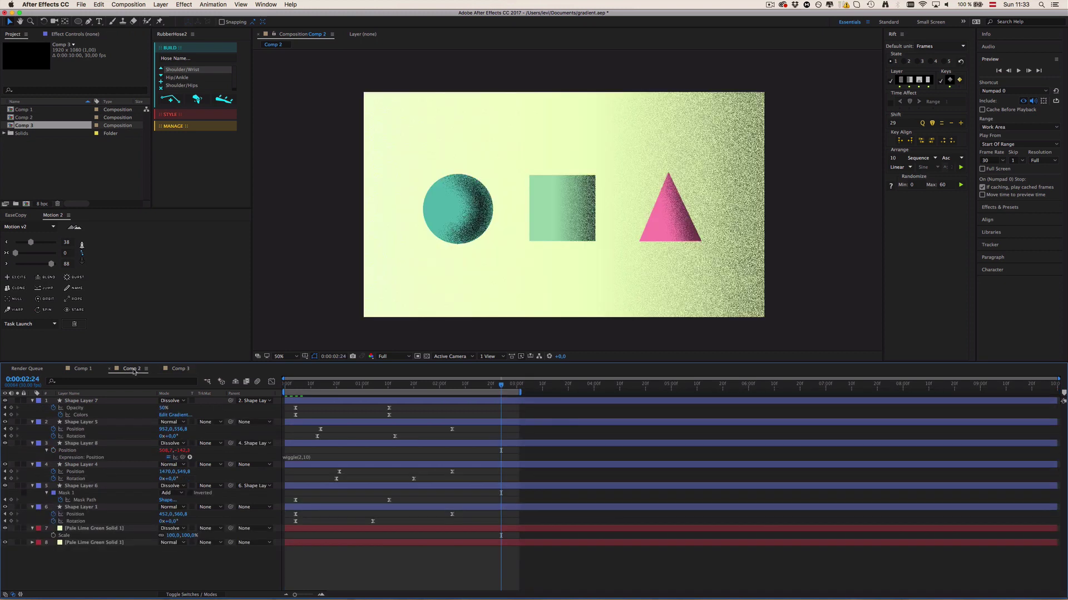
pyautogui.click(679, 217)
pyautogui.click(549, 349)
pyautogui.press('ctrl')
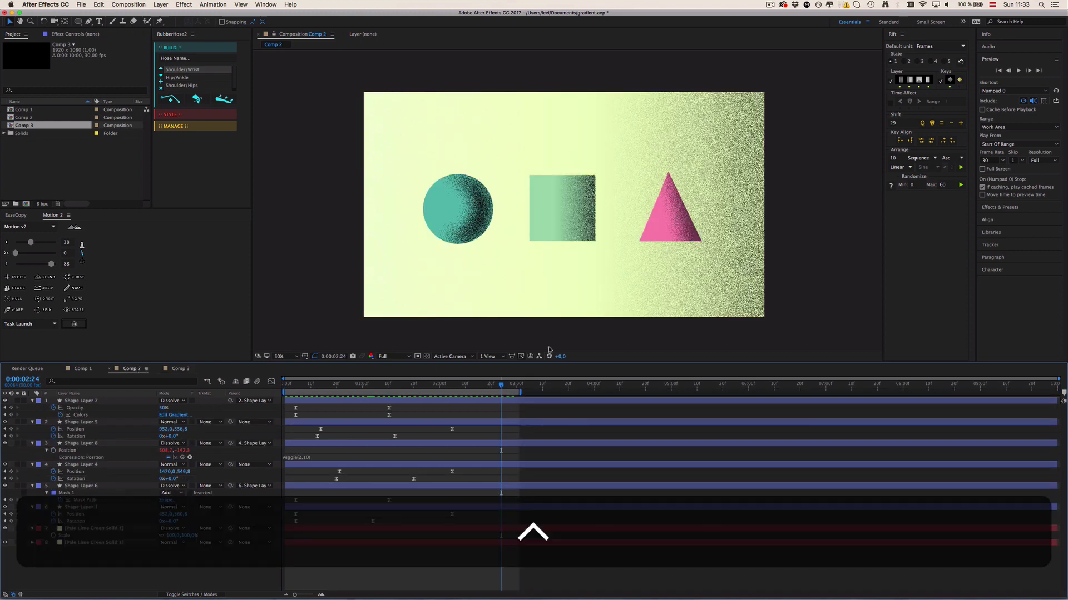
pyautogui.hotkey('ctrl', '0')
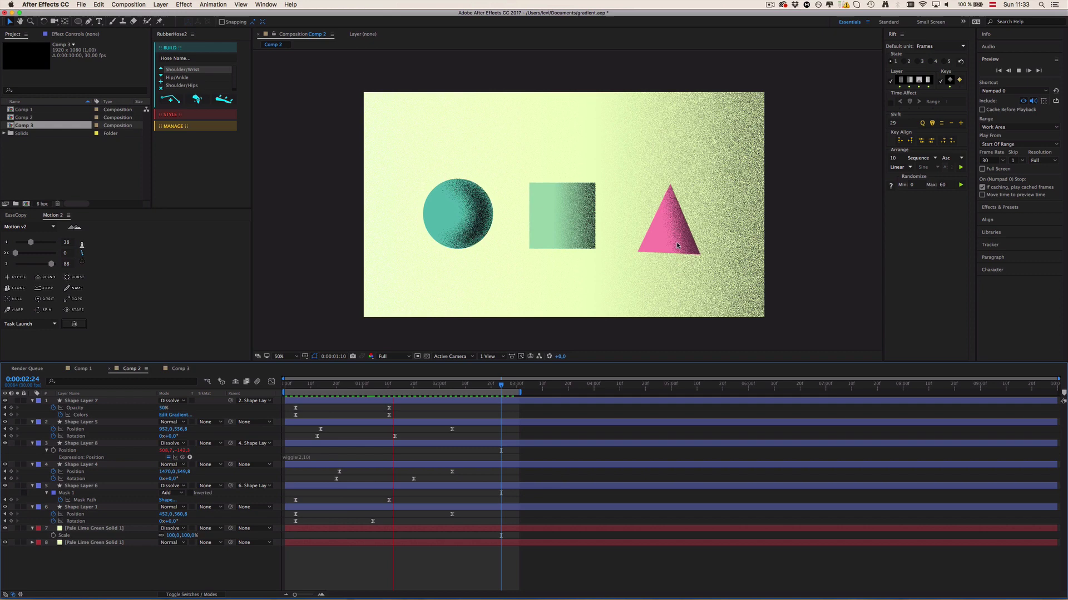
pyautogui.press('space')
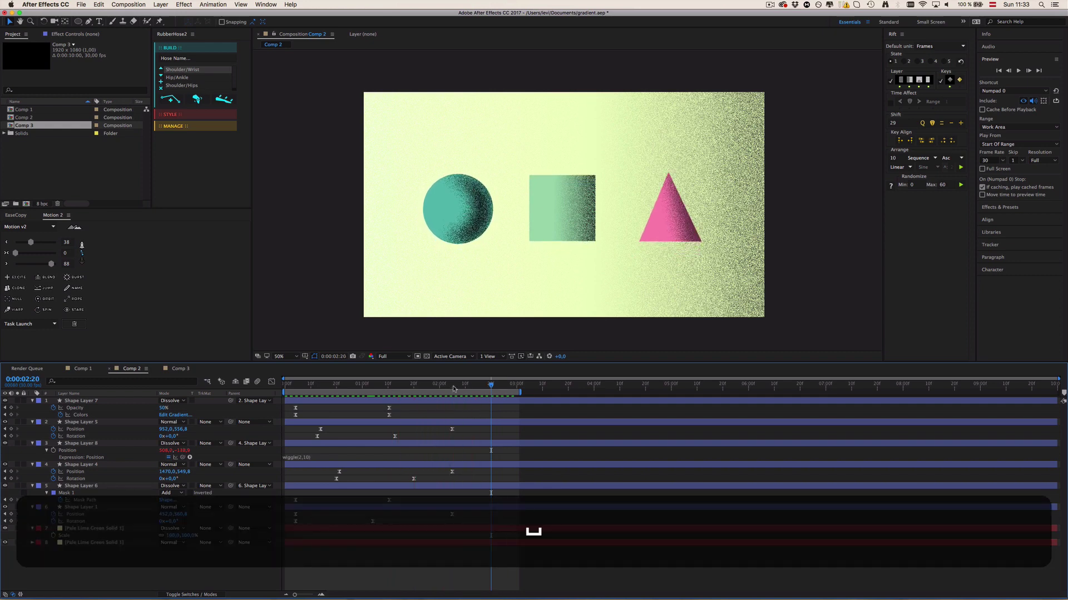
# Set the work area from the current time to 4:01, preview it, and return to Comp 3
pyautogui.press('b')
pyautogui.click(595, 384)
pyautogui.press('n')
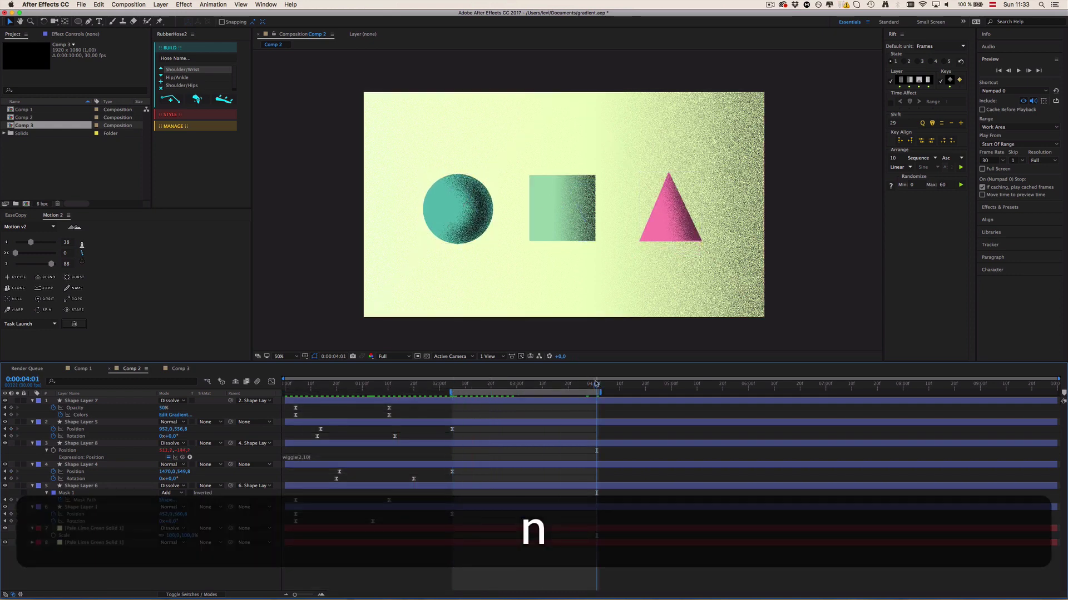
pyautogui.hotkey('ctrl', '0')
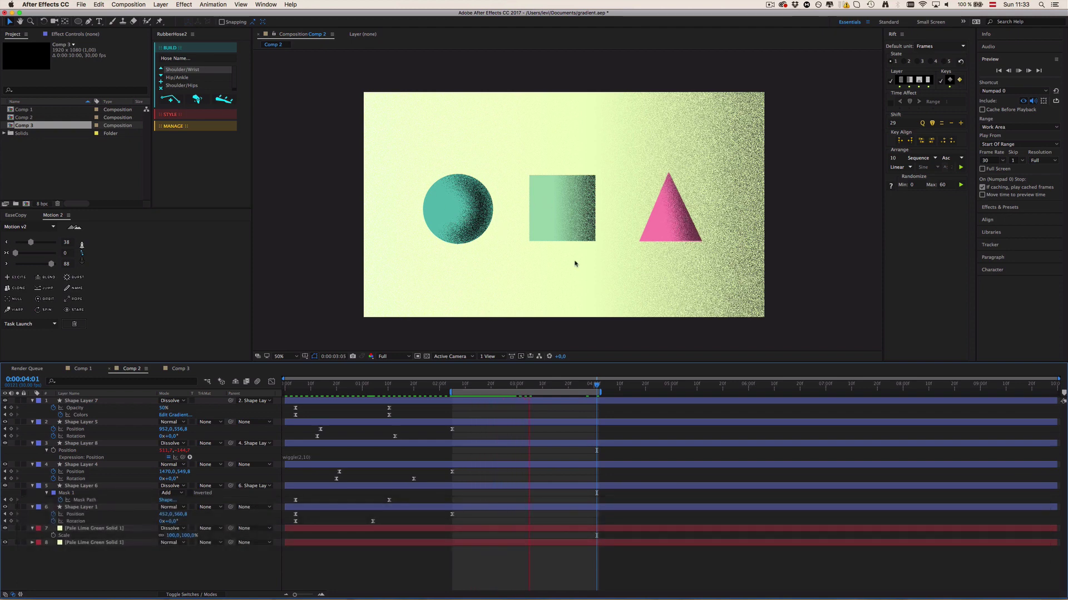
pyautogui.press('space')
pyautogui.click(180, 368)
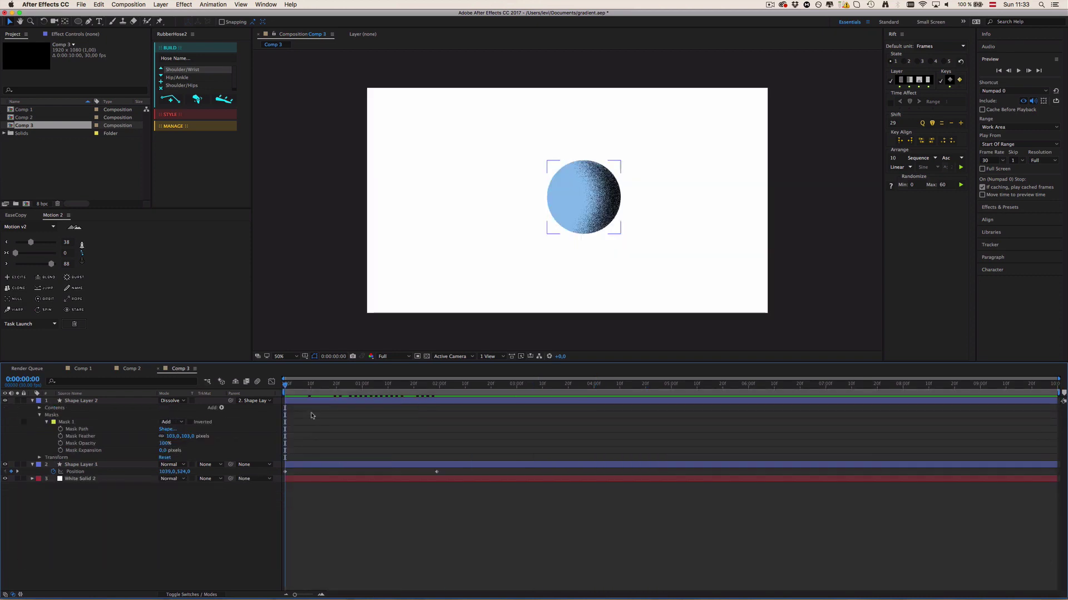
# Add a wiggle(2,10) expression to Shape Layer 2's Position and preview the jittering shadow
pyautogui.click(312, 401)
pyautogui.press('u')
pyautogui.press('u')
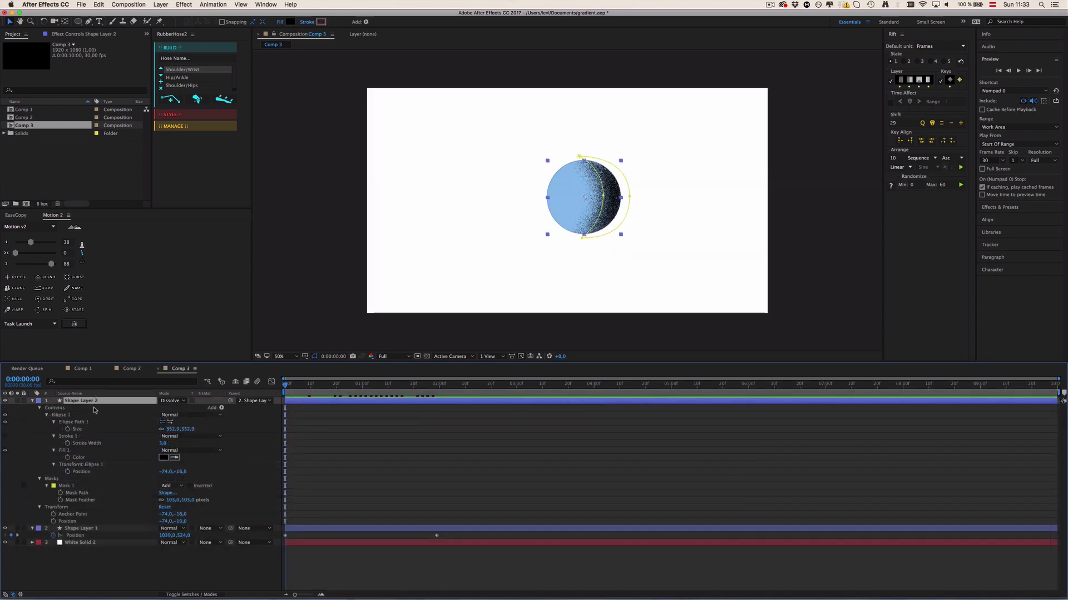
pyautogui.press('p')
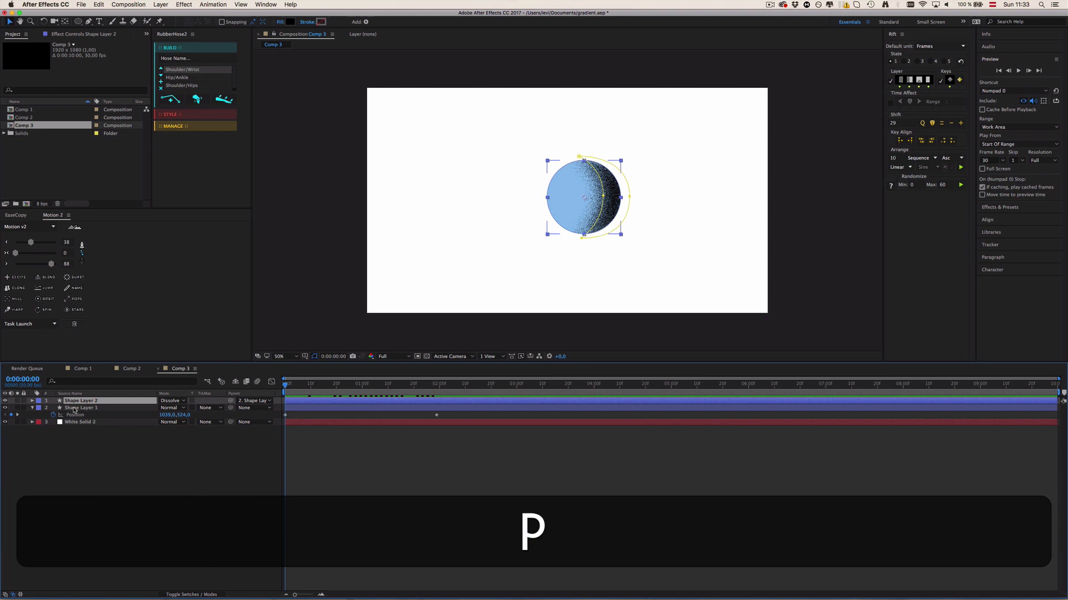
pyautogui.press('alt')
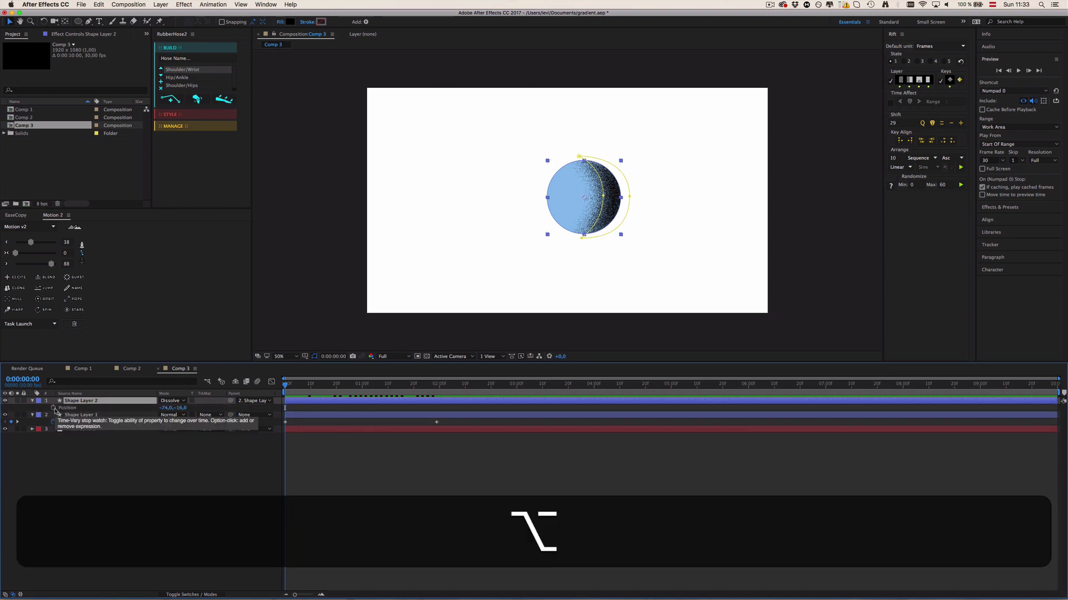
pyautogui.keyDown('alt'); pyautogui.click(54, 408); pyautogui.keyUp('alt')
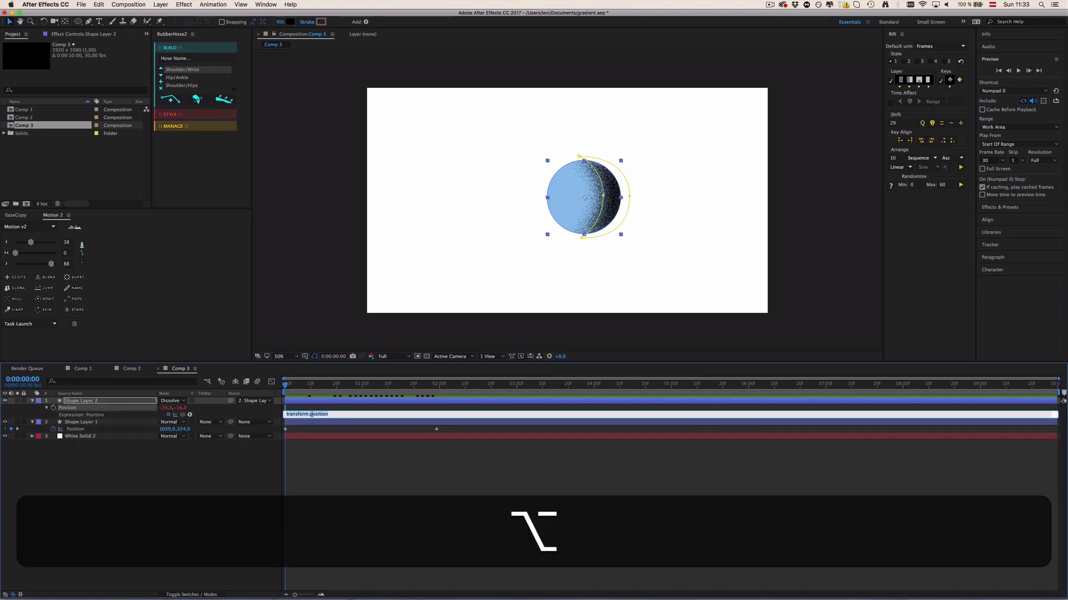
pyautogui.write('wiggle(')
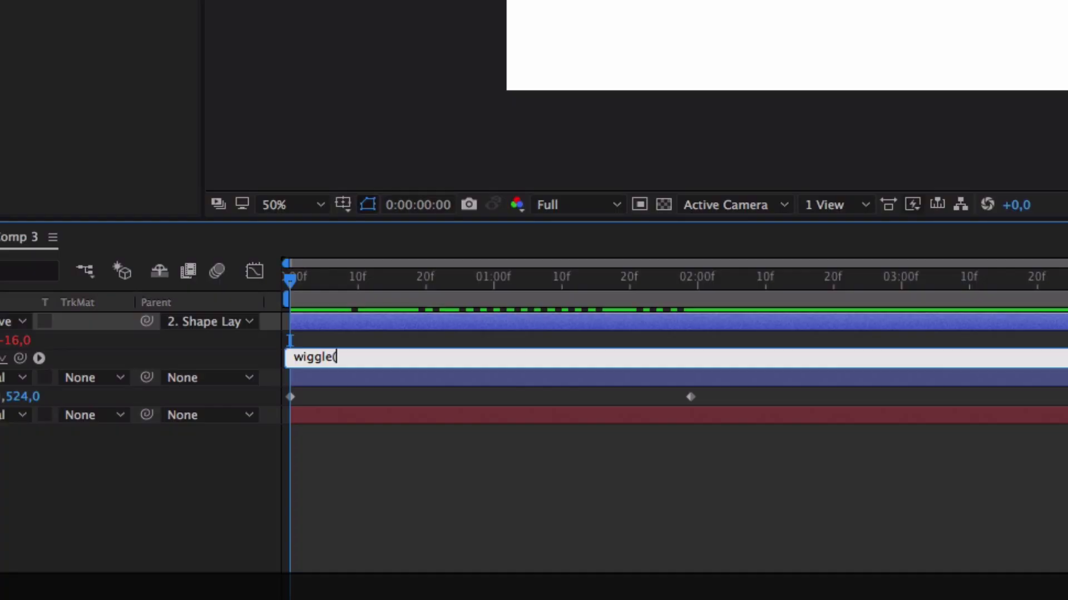
pyautogui.write('2,10)')
pyautogui.press('KP_Enter')
pyautogui.hotkey('ctrl', '0')
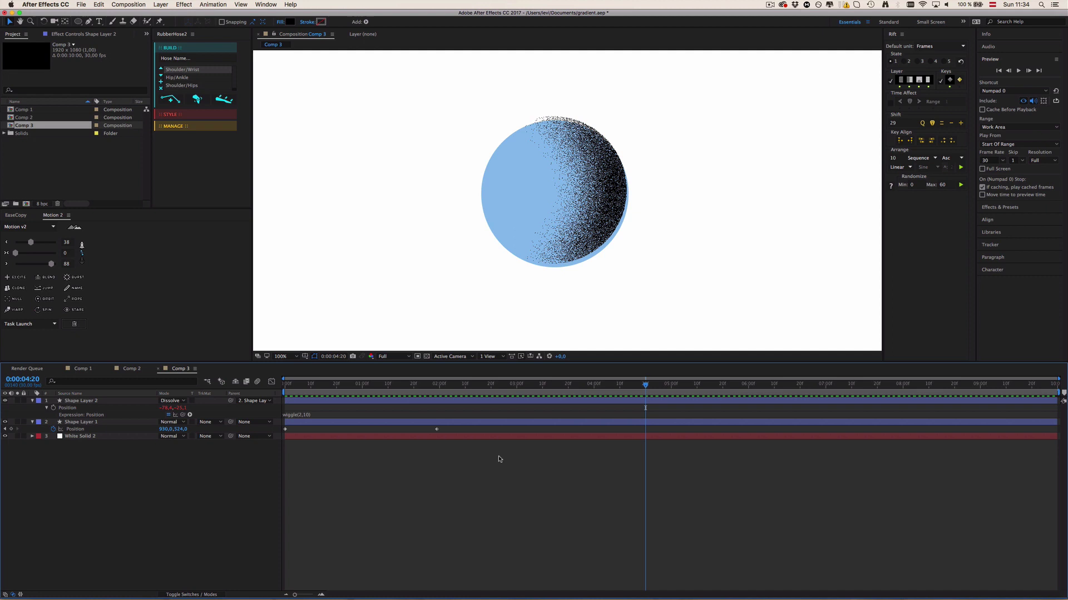
# Set the viewer back to 50% and scale Shape Layer 2 to 108%
pyautogui.press(',')
pyautogui.click(83, 401)
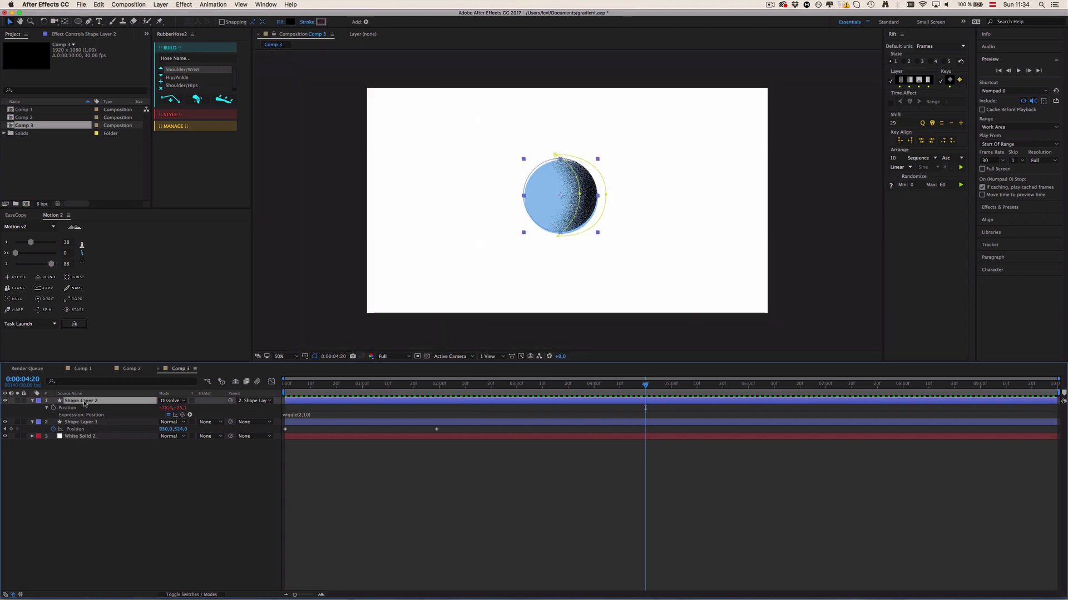
pyautogui.press('s')
pyautogui.moveTo(169, 408); pyautogui.dragTo(174, 408)
pyautogui.click(174, 407)
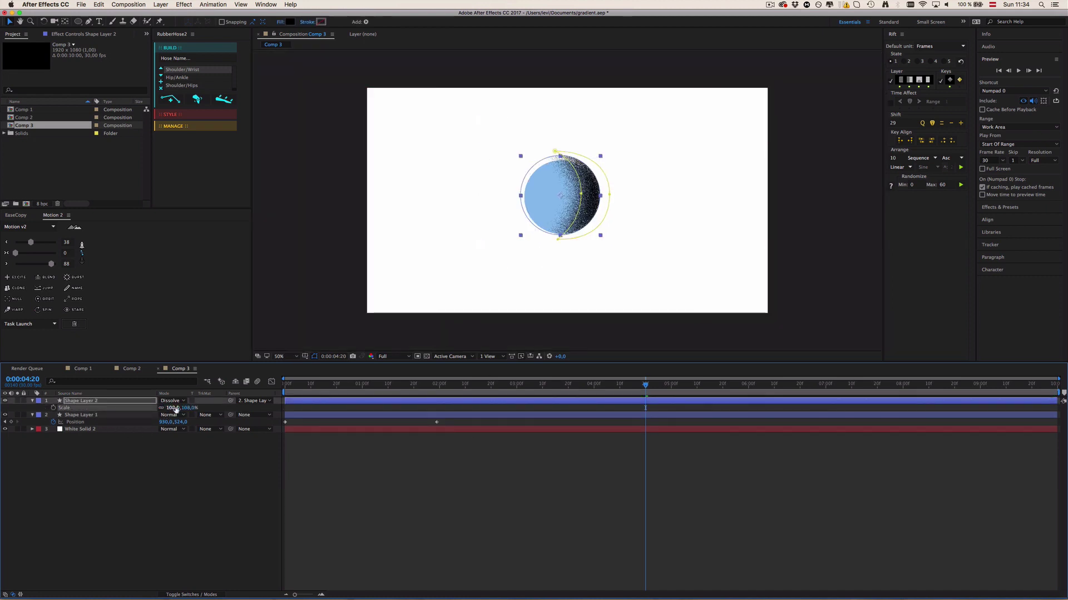
# Duplicate Shape Layer 1 to the top as Shape Layer 3 and use it as Shape Layer 2's alpha matte
pyautogui.click(85, 415)
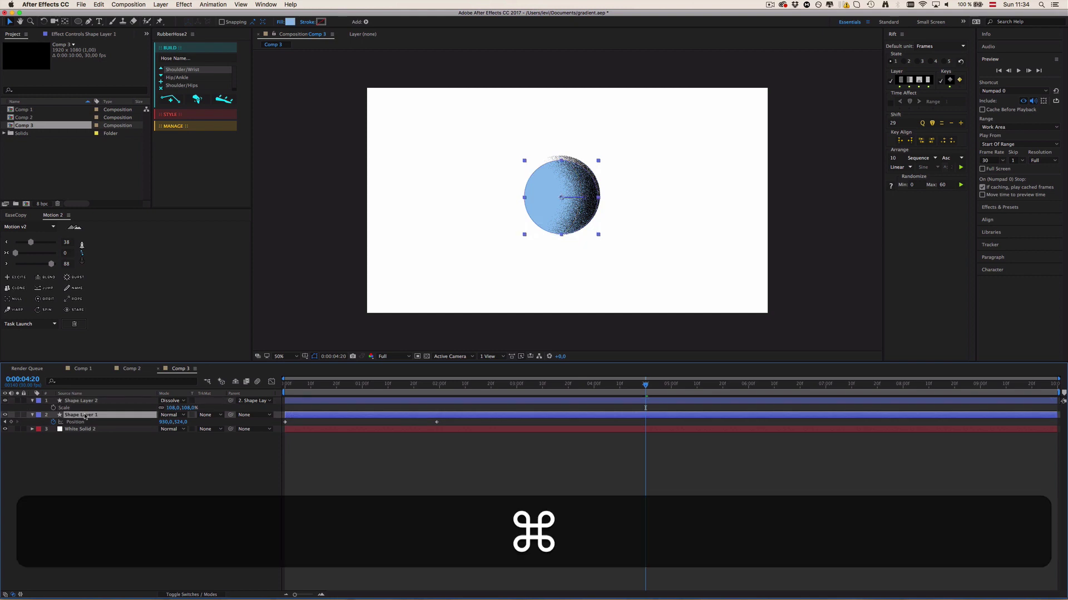
pyautogui.press('super+d')
pyautogui.moveTo(91, 417); pyautogui.dragTo(98, 402)
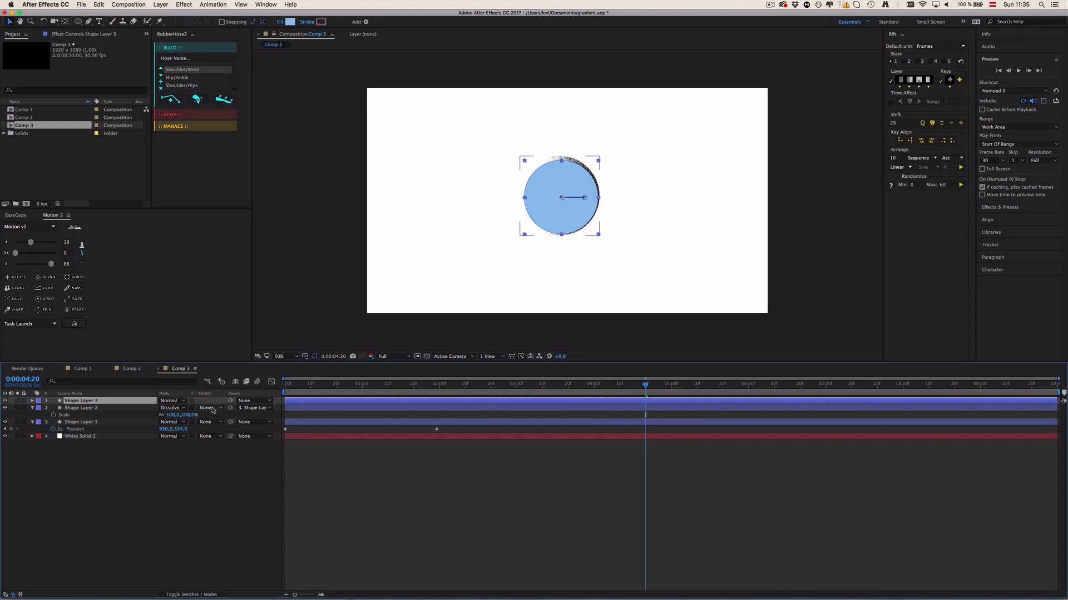
pyautogui.click(211, 409)
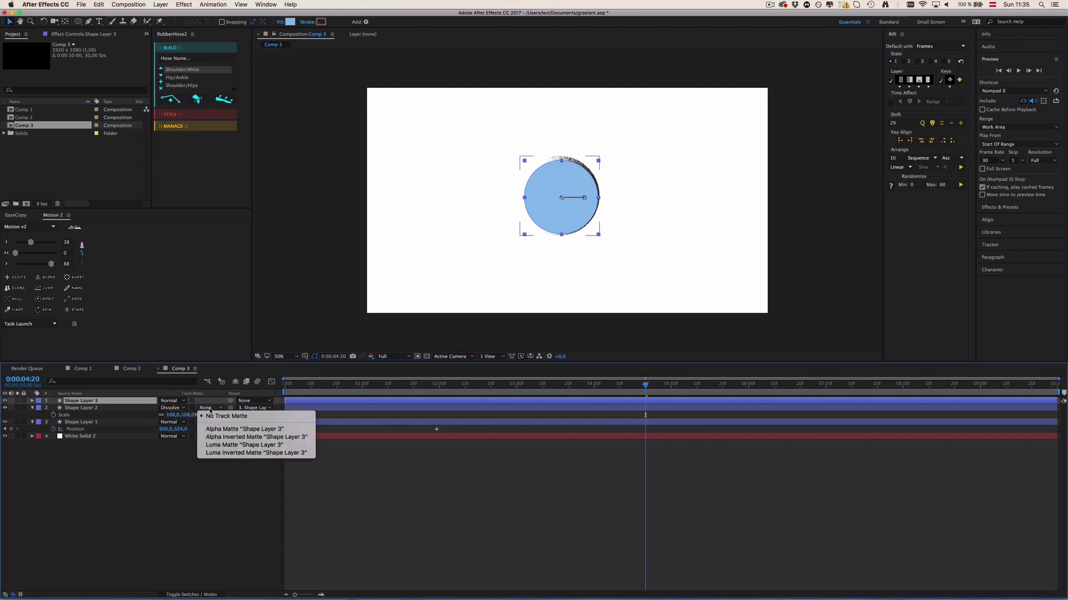
pyautogui.click(225, 430)
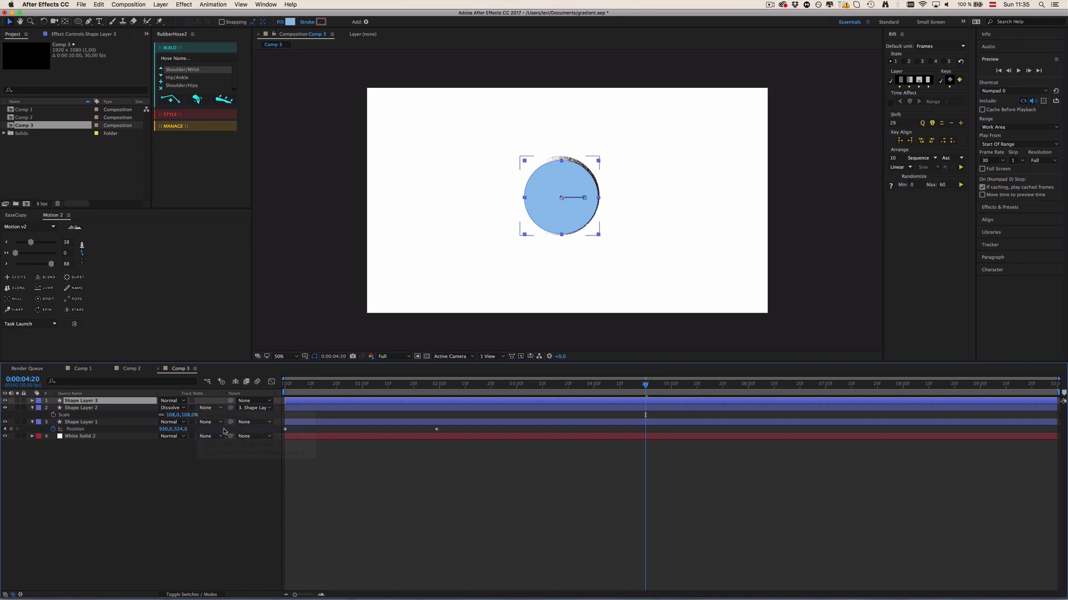
pyautogui.click(336, 494)
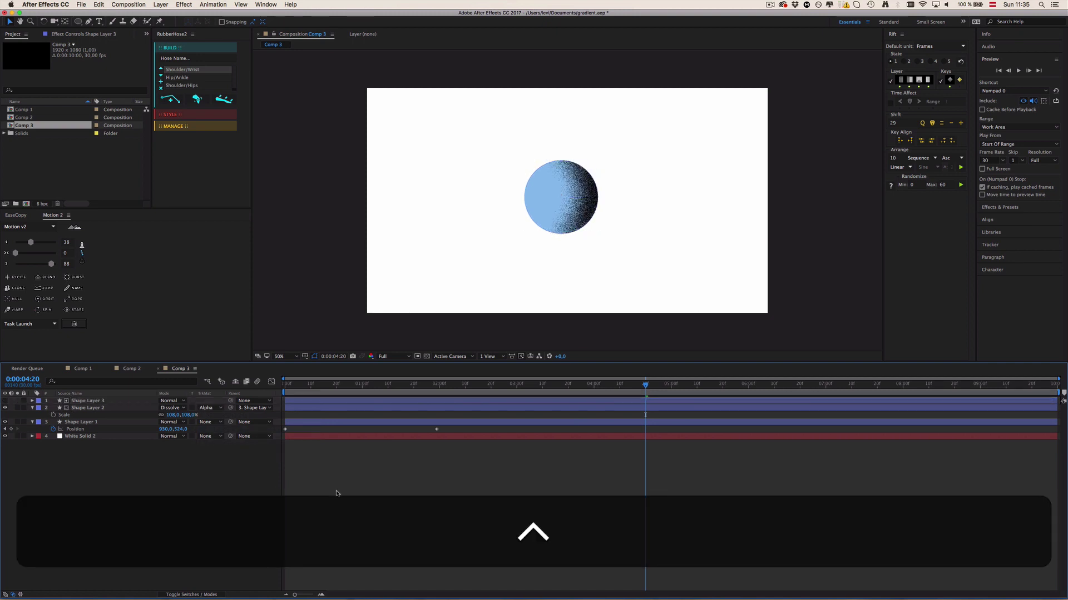
pyautogui.hotkey('ctrl', '0')
pyautogui.press('super+shift+z')
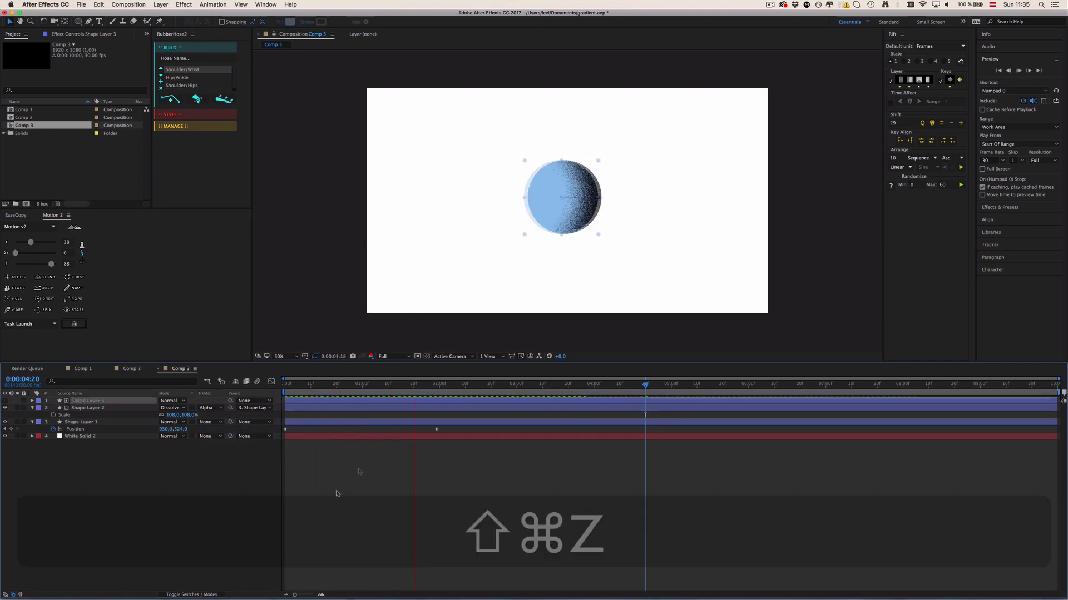
pyautogui.hotkey('ctrl', '0')
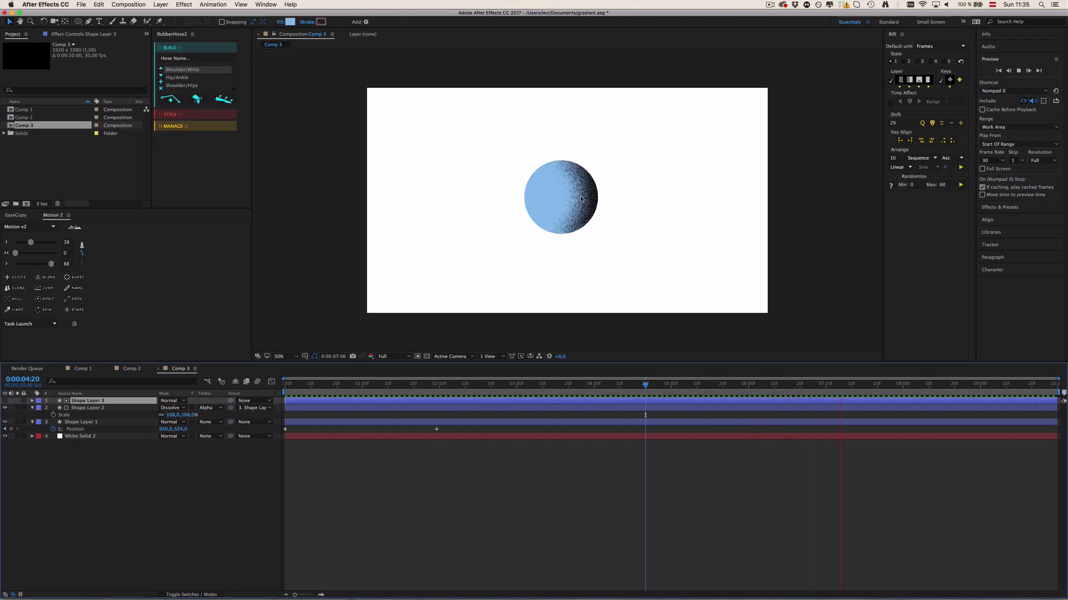
pyautogui.click(175, 443)
pyautogui.hotkey('ctrl', '0')
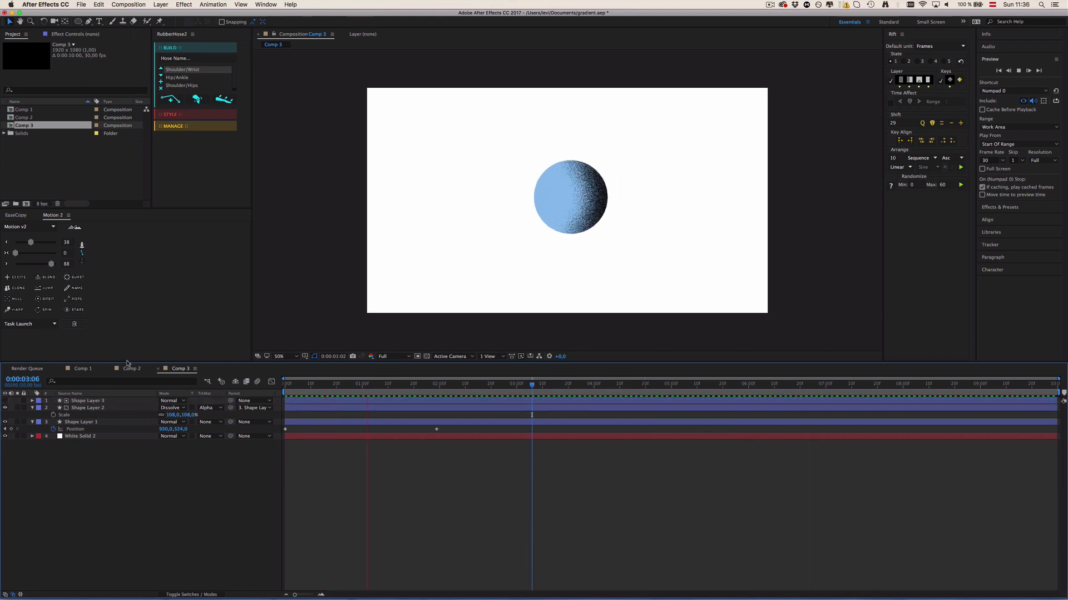
pyautogui.press('space')
pyautogui.click(132, 368)
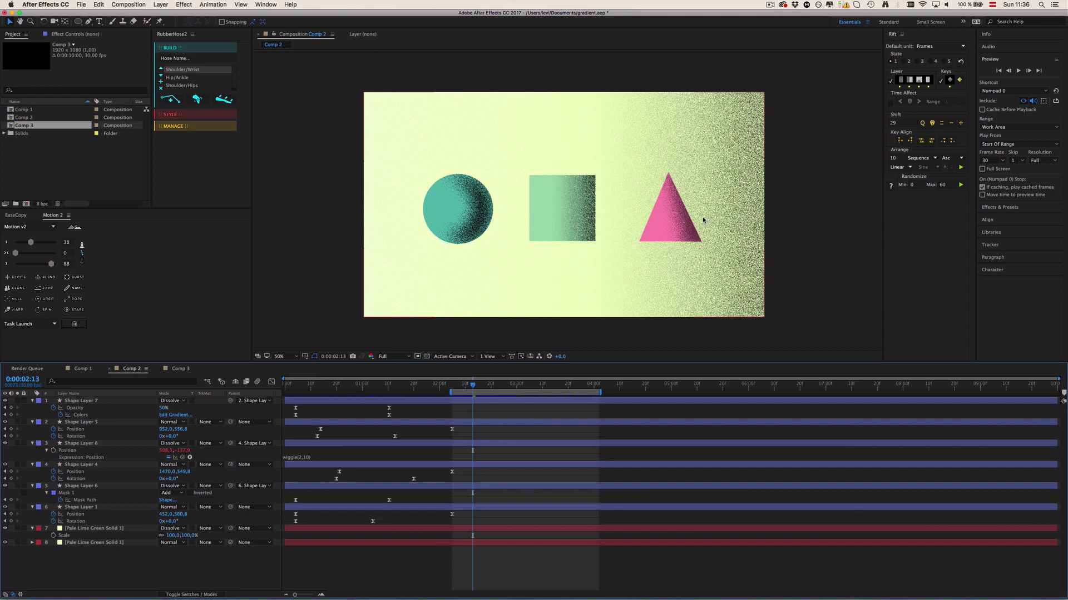
pyautogui.scroll(2, 699, 216)
pyautogui.press('h')
pyautogui.moveTo(766, 225); pyautogui.dragTo(563, 209)
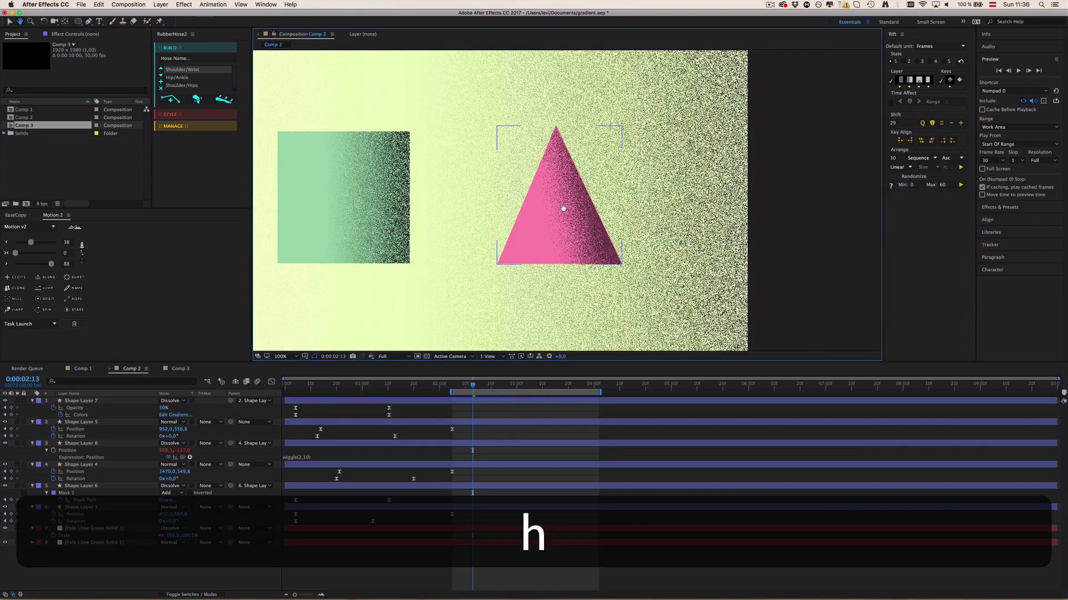
pyautogui.press('v')
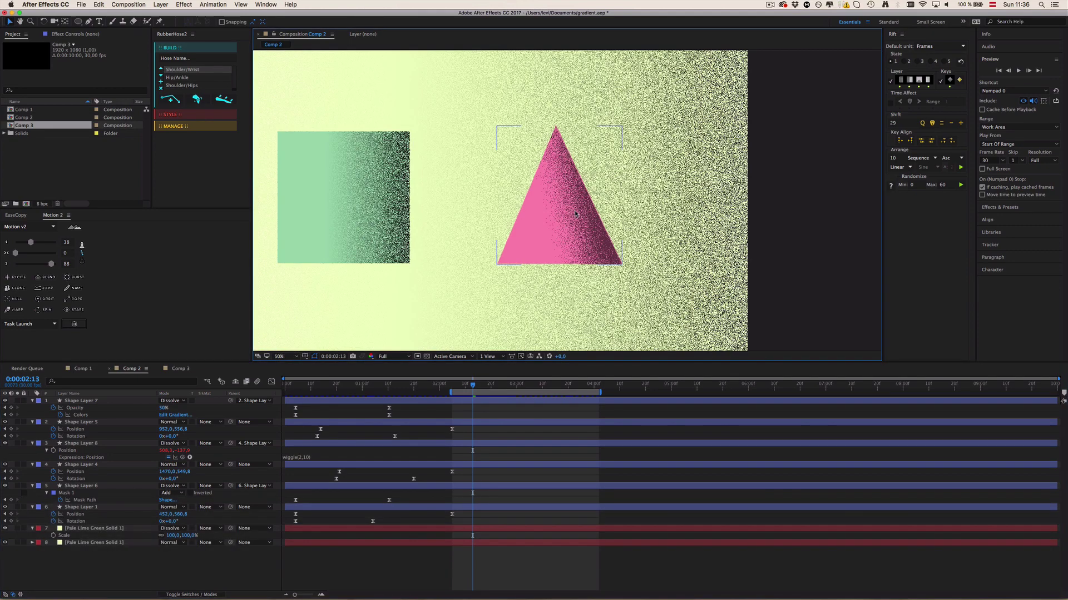
pyautogui.scroll(-2, 575, 213)
pyautogui.click(181, 368)
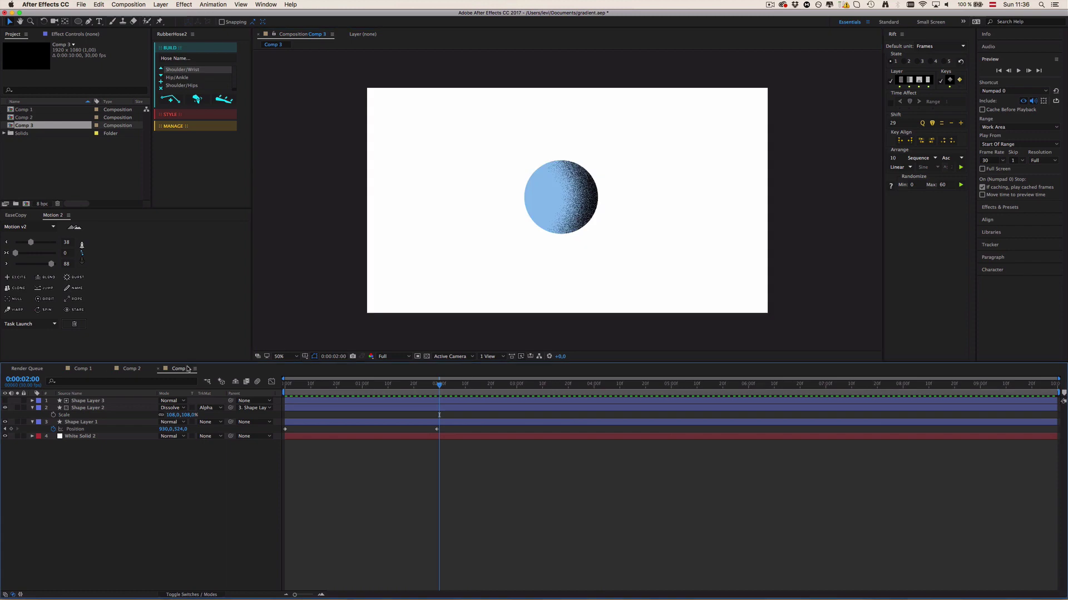
pyautogui.click(103, 406)
pyautogui.press('t')
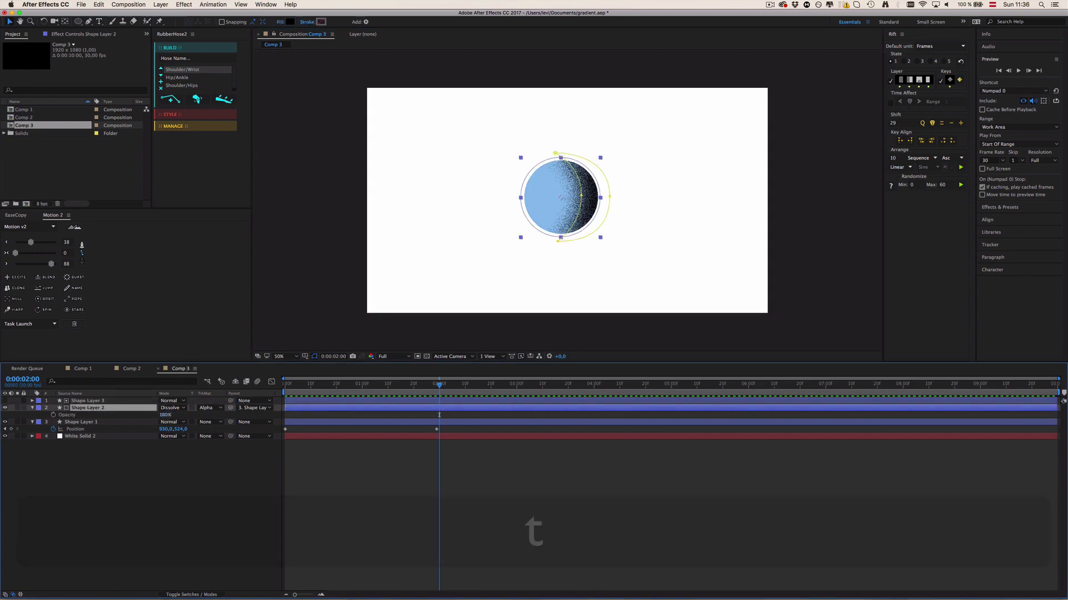
pyautogui.moveTo(163, 415)
pyautogui.mouseDown()
pyautogui.moveTo(122, 415)
pyautogui.moveTo(167, 416)
pyautogui.mouseUp()
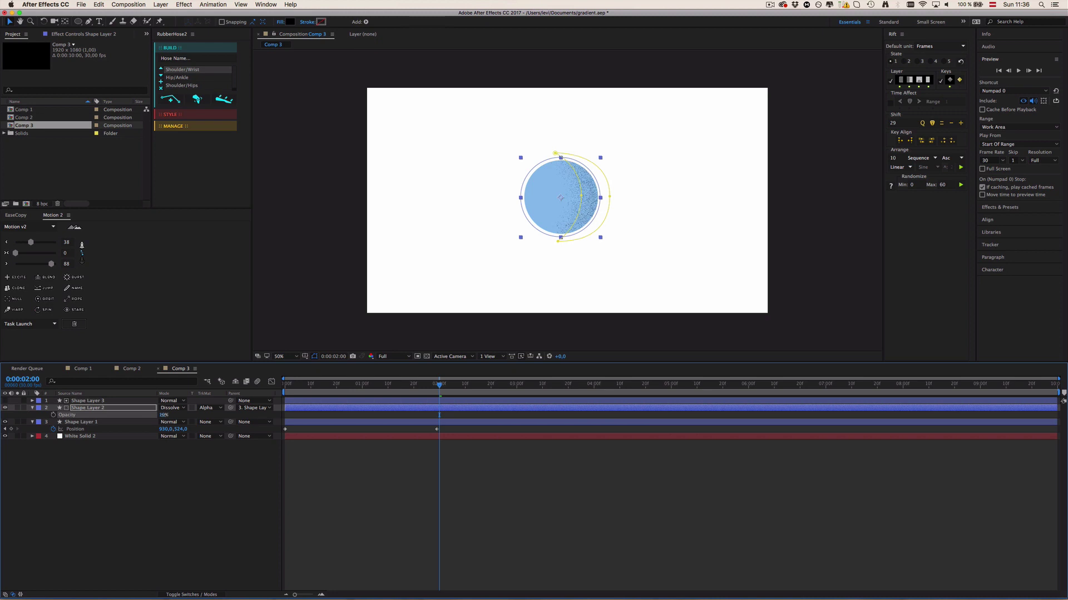
pyautogui.click(358, 460)
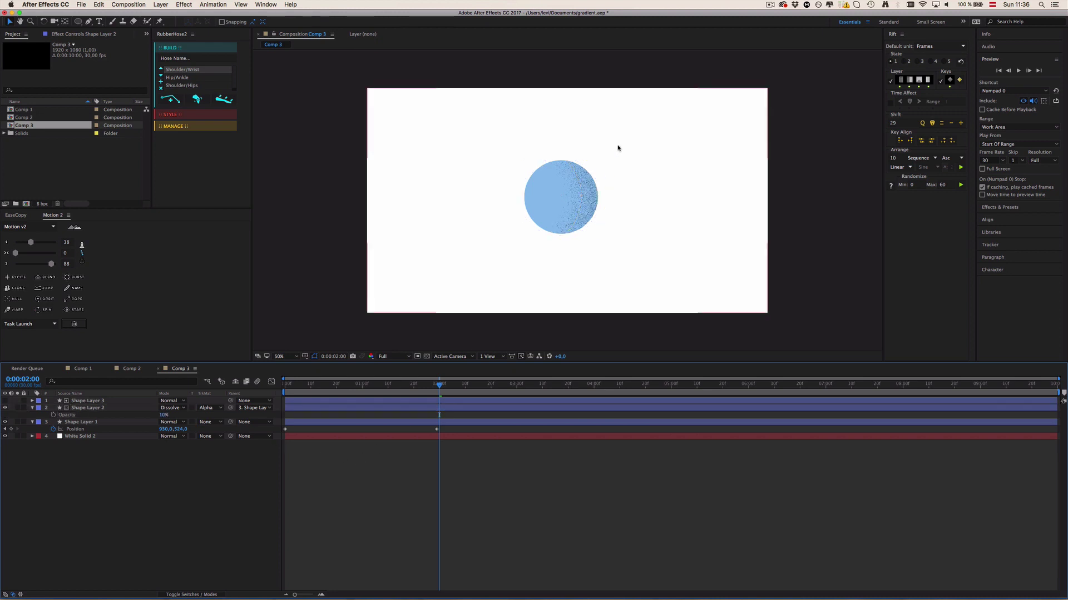
pyautogui.press('super+z')
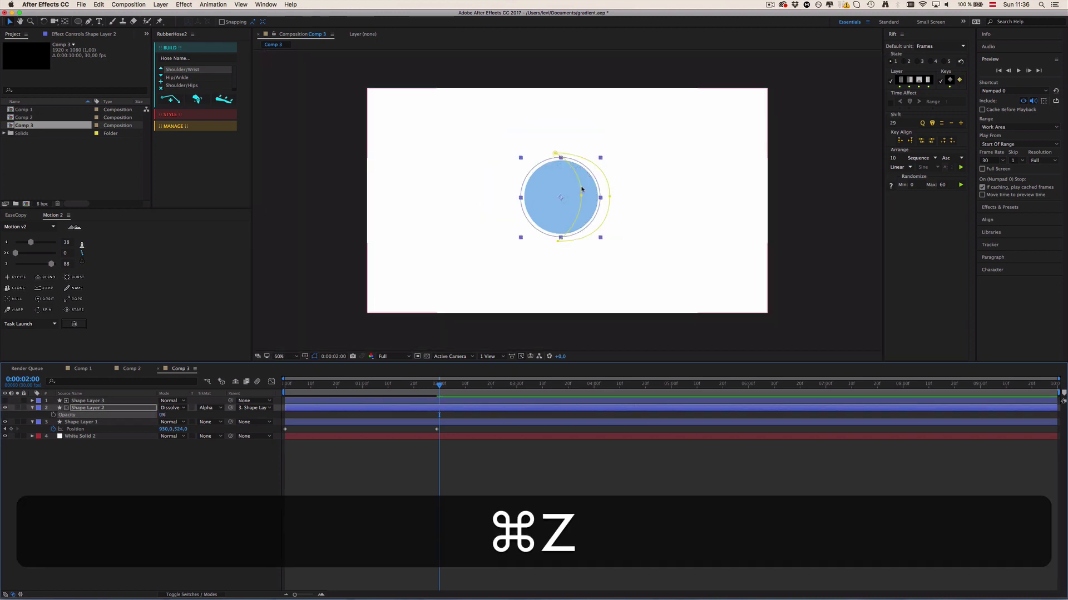
pyautogui.press('super+z')
pyautogui.press('super+z')
pyautogui.press('super+z')
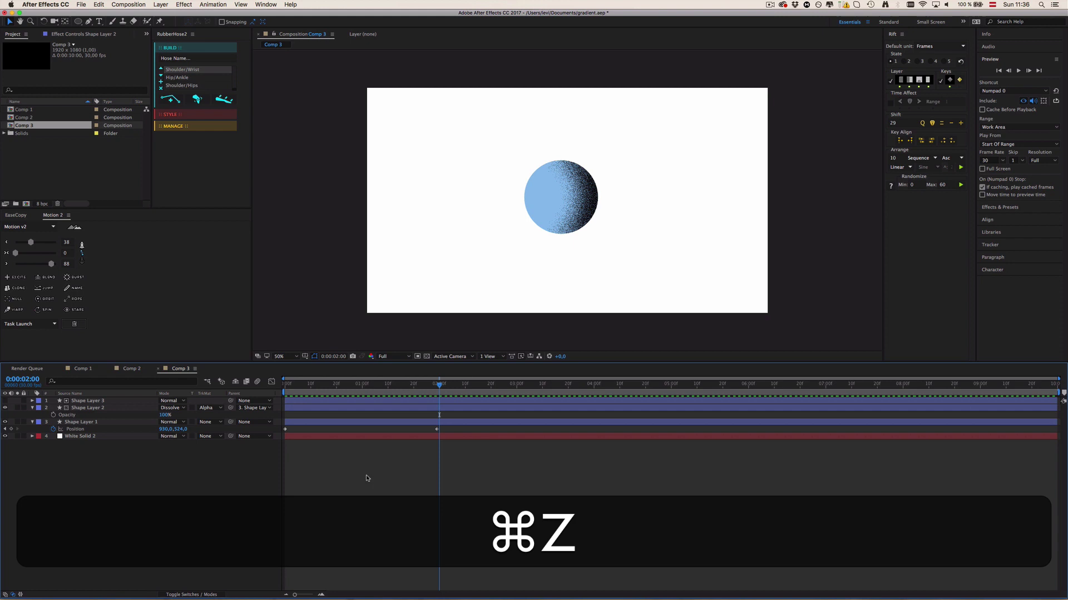
pyautogui.click(84, 410)
pyautogui.click(31, 408)
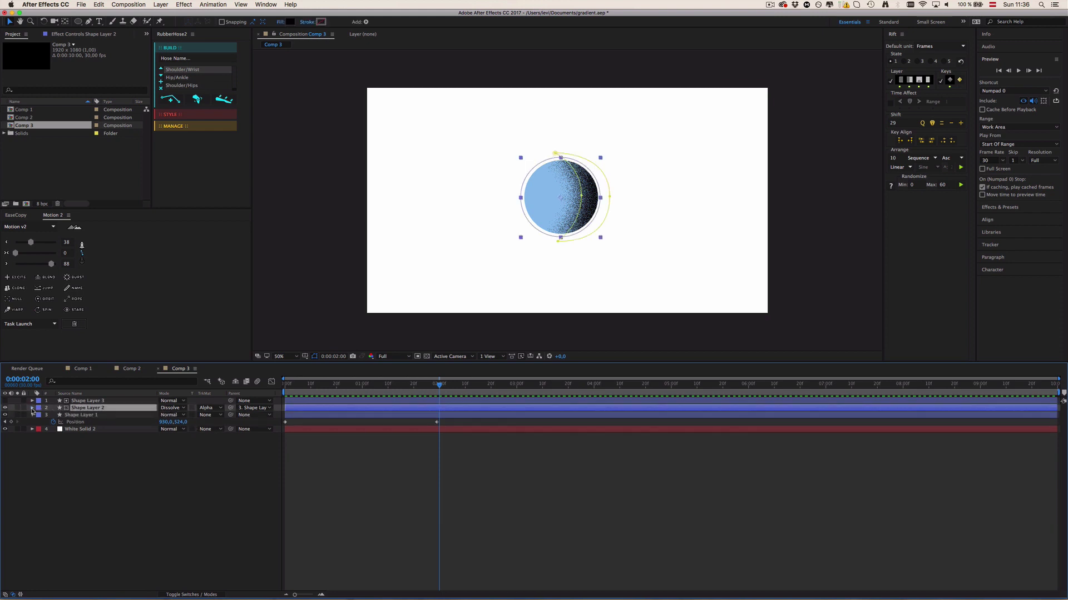
# Sample the circle's blue as Shape Layer 2's fill and darken it to about 3F5466
pyautogui.click(40, 429)
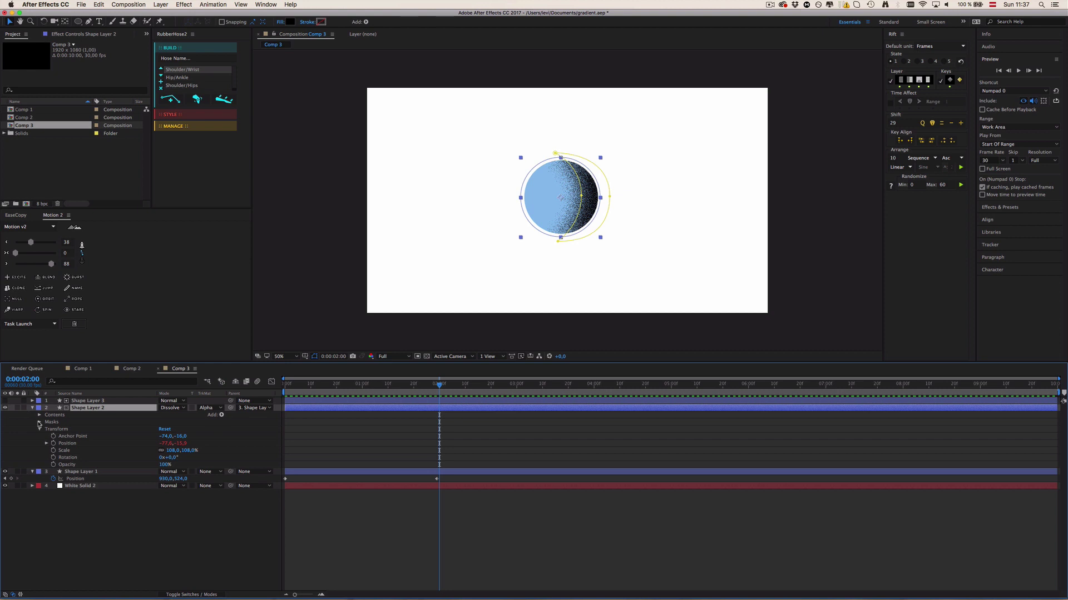
pyautogui.click(290, 22)
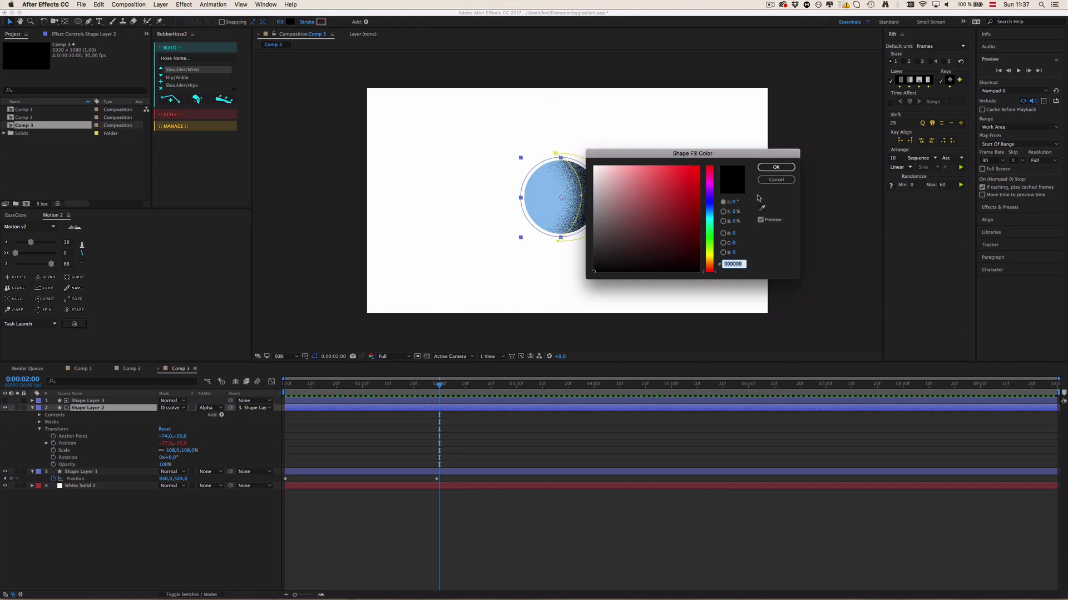
pyautogui.click(763, 209)
pyautogui.click(555, 192)
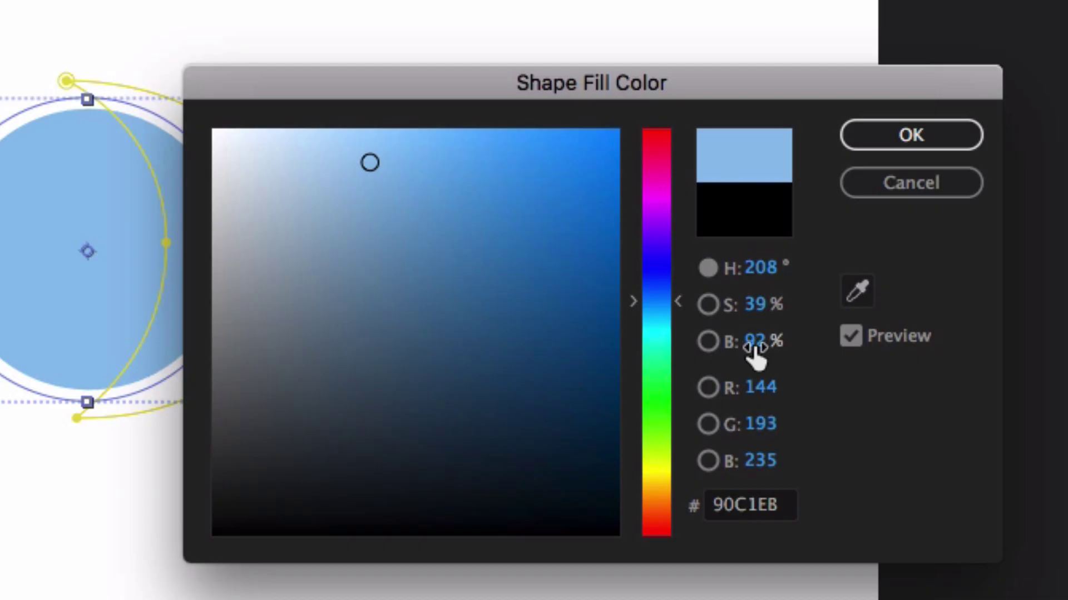
pyautogui.moveTo(758, 342); pyautogui.dragTo(671, 344)
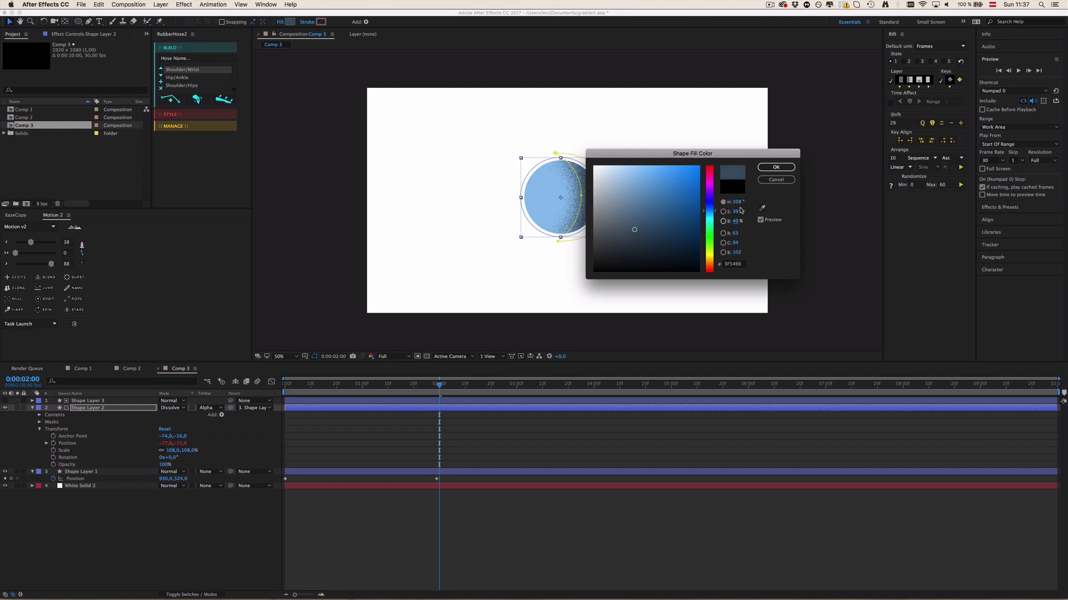
pyautogui.click(776, 167)
pyautogui.click(629, 265)
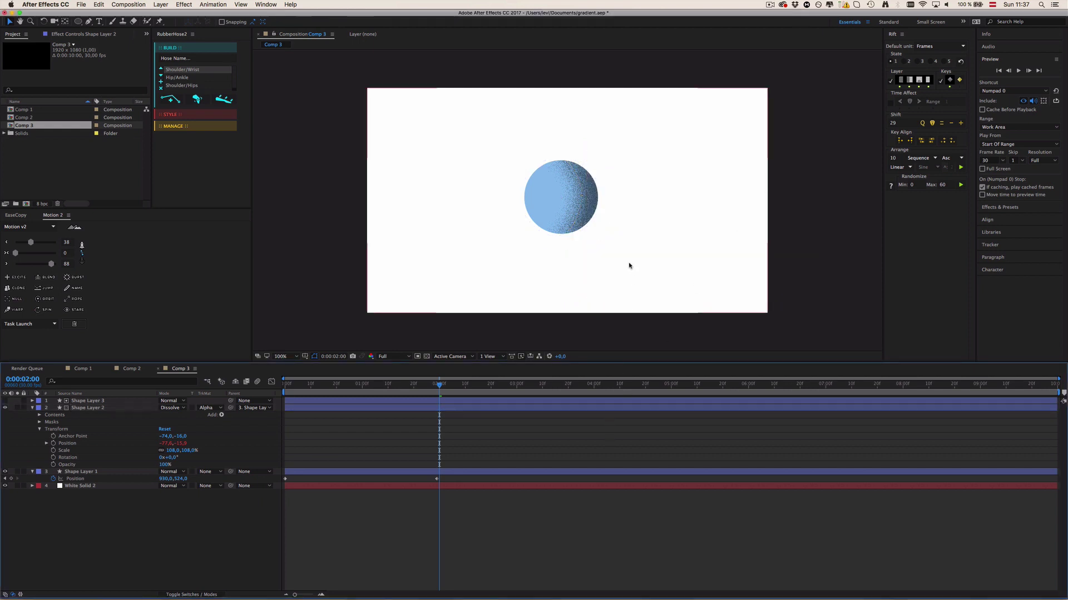
pyautogui.press('.')
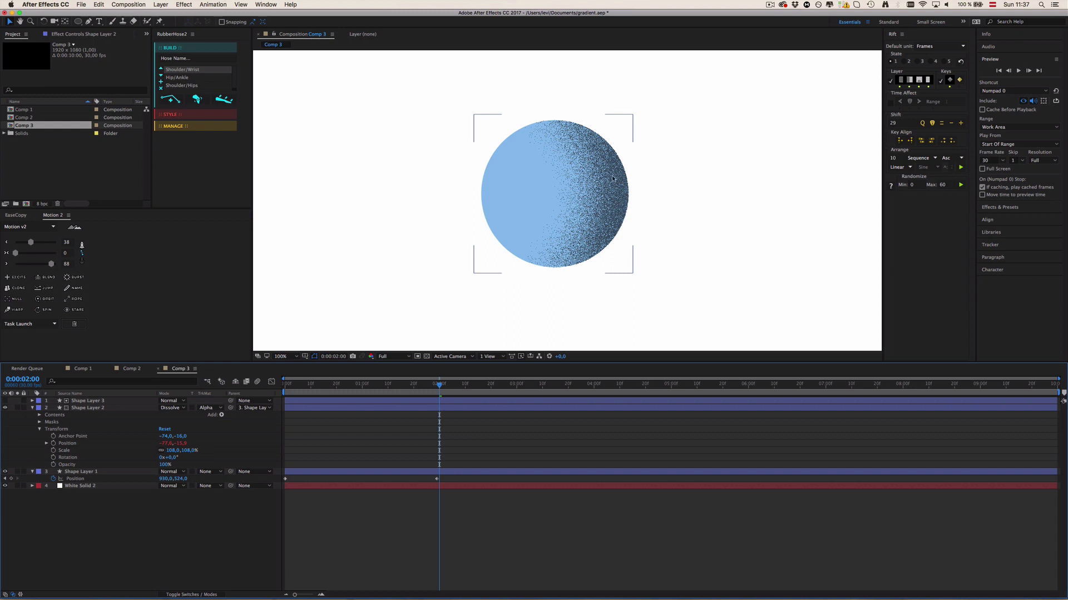
pyautogui.press(',')
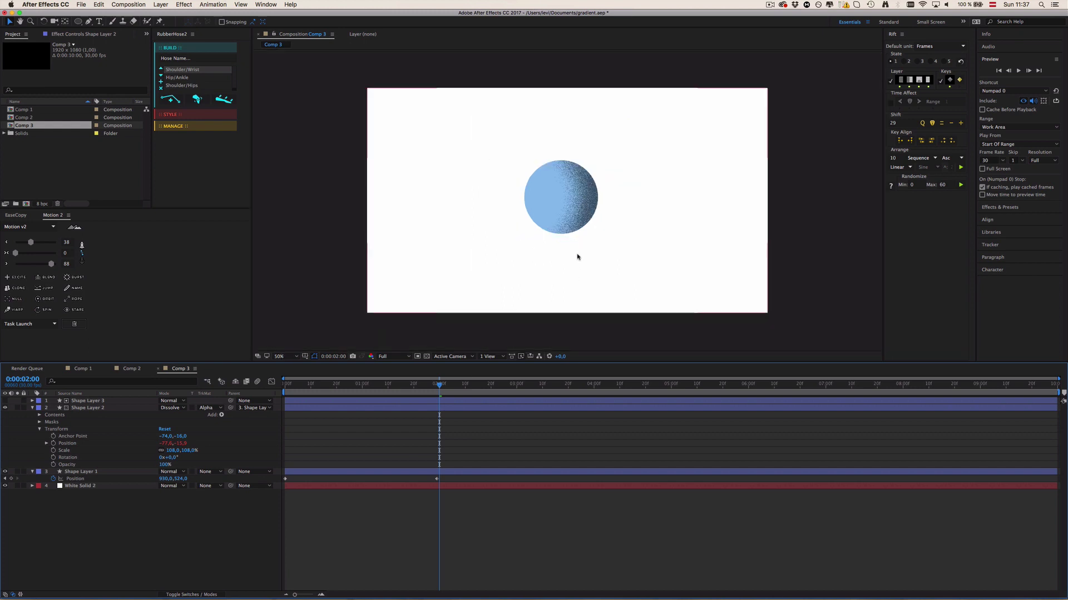
pyautogui.press('.')
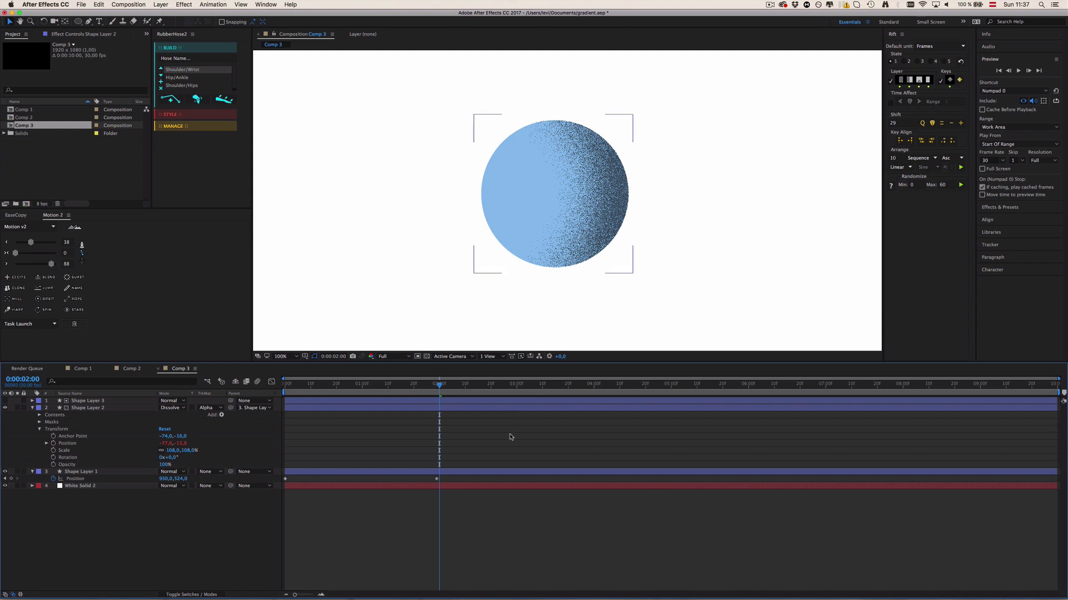
pyautogui.press('ctrl')
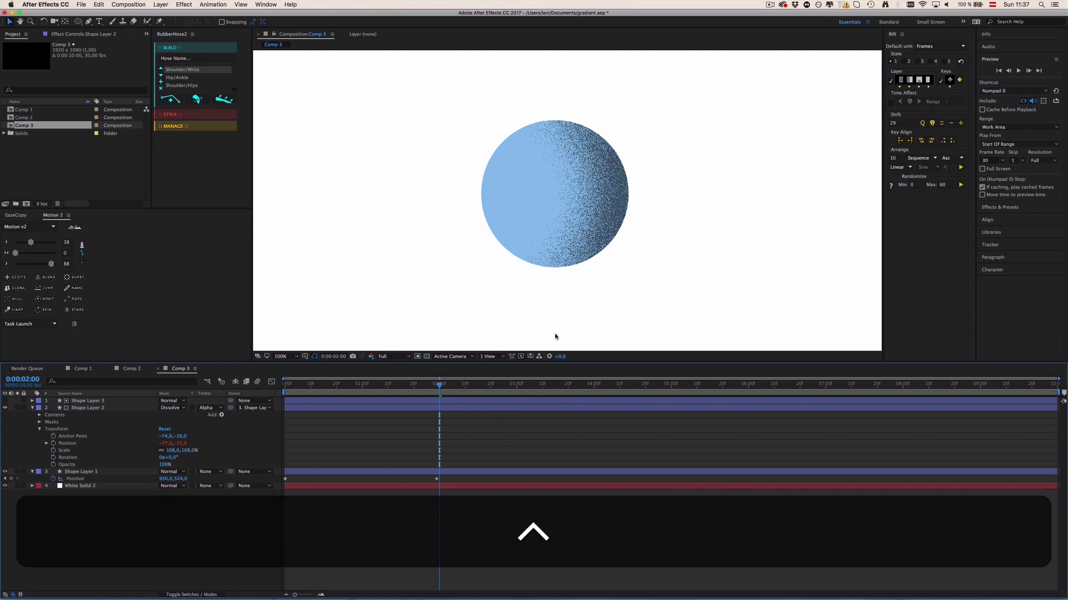
pyautogui.hotkey('ctrl', '0')
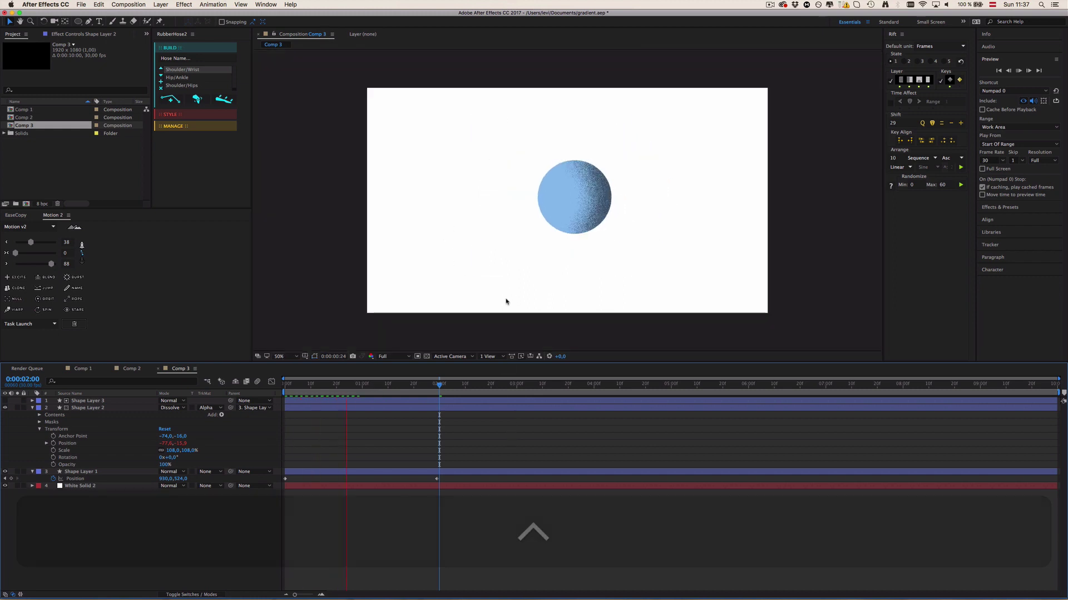
pyautogui.scroll(-1, 505, 299)
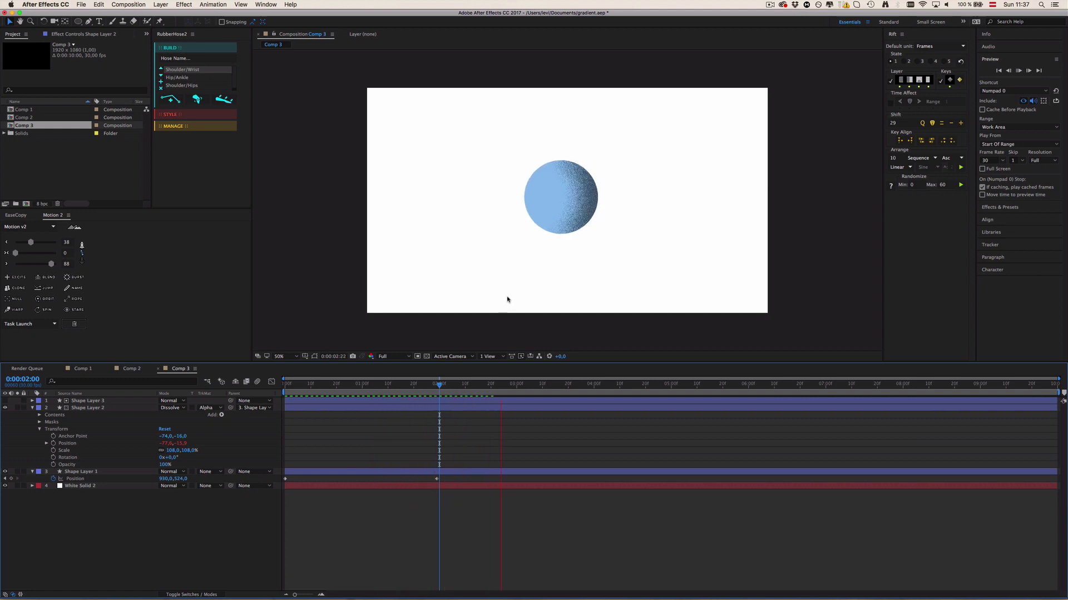
pyautogui.press('space')
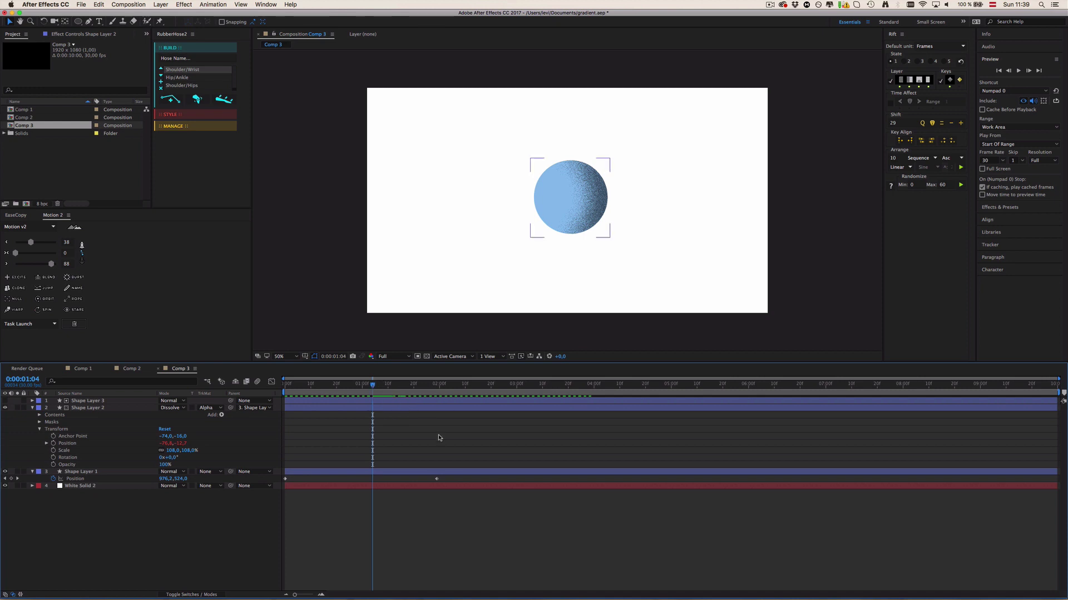
pyautogui.press('super')
pyautogui.press('super')
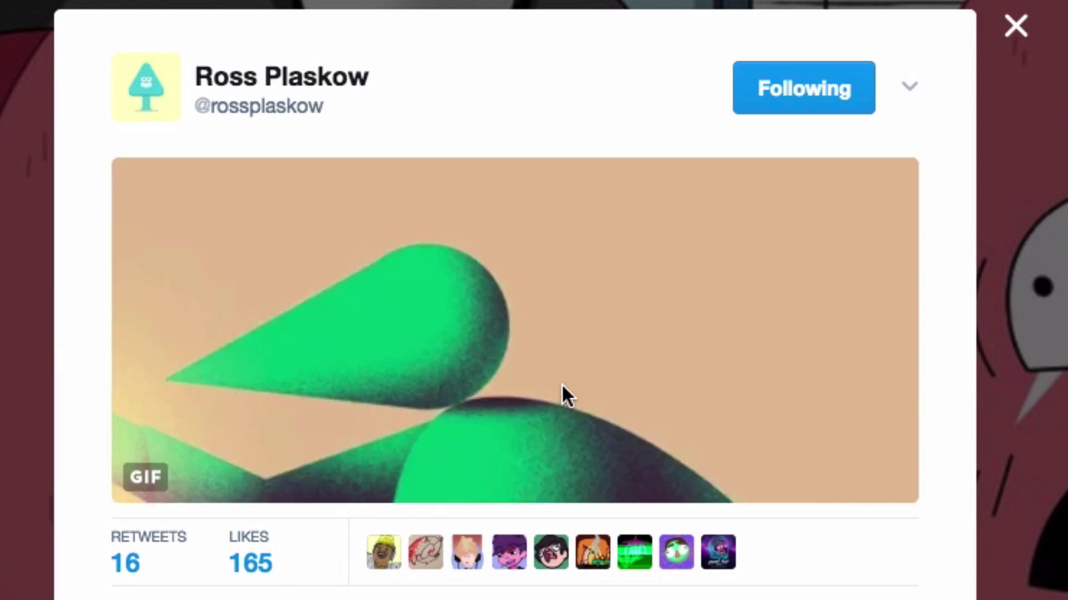
pyautogui.press('super+Tab')
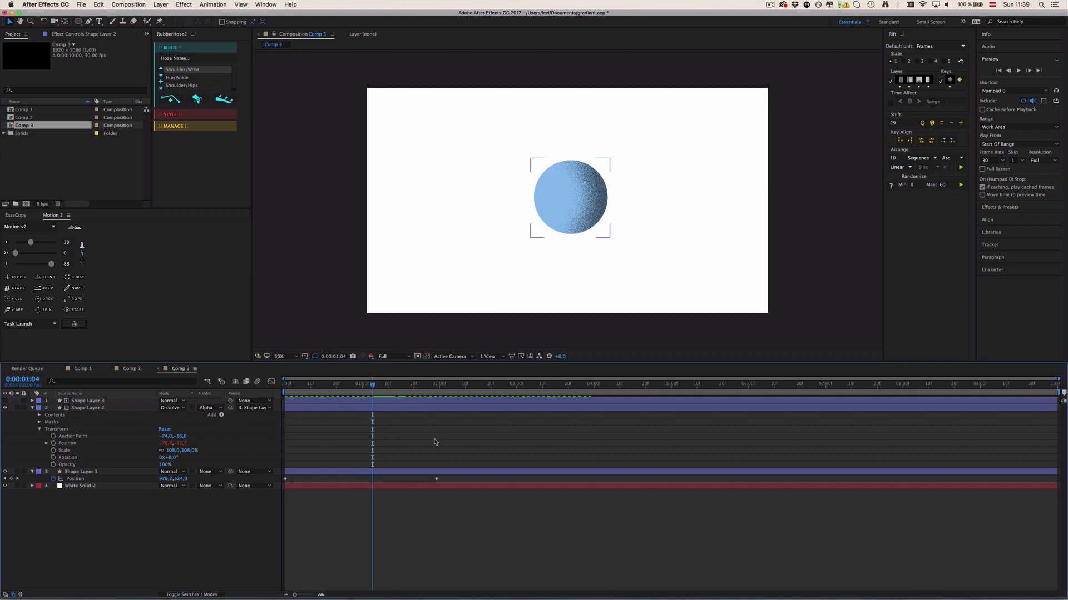
pyautogui.click(408, 418)
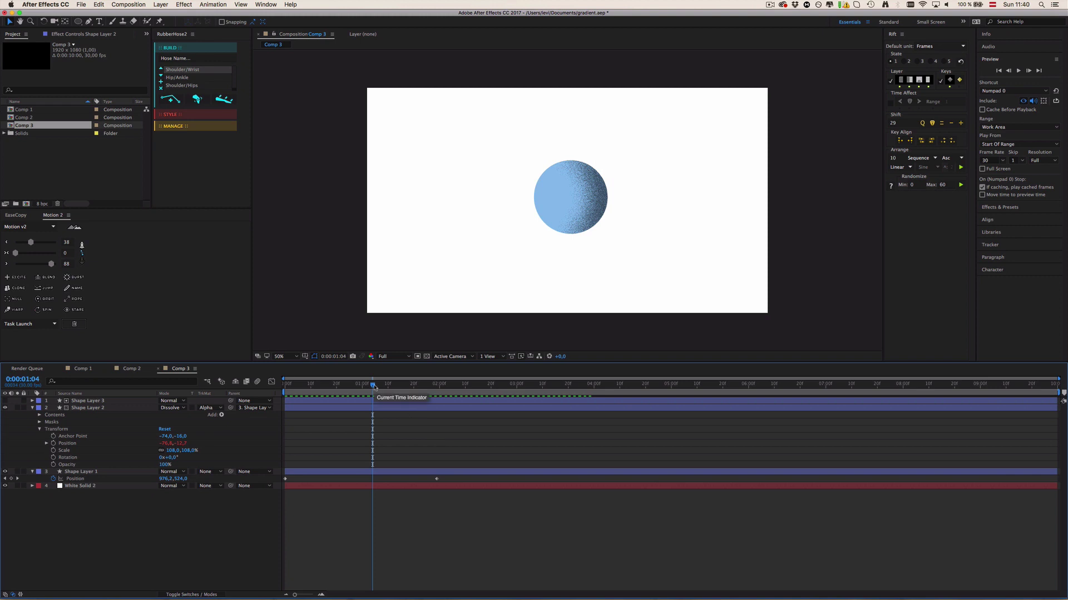